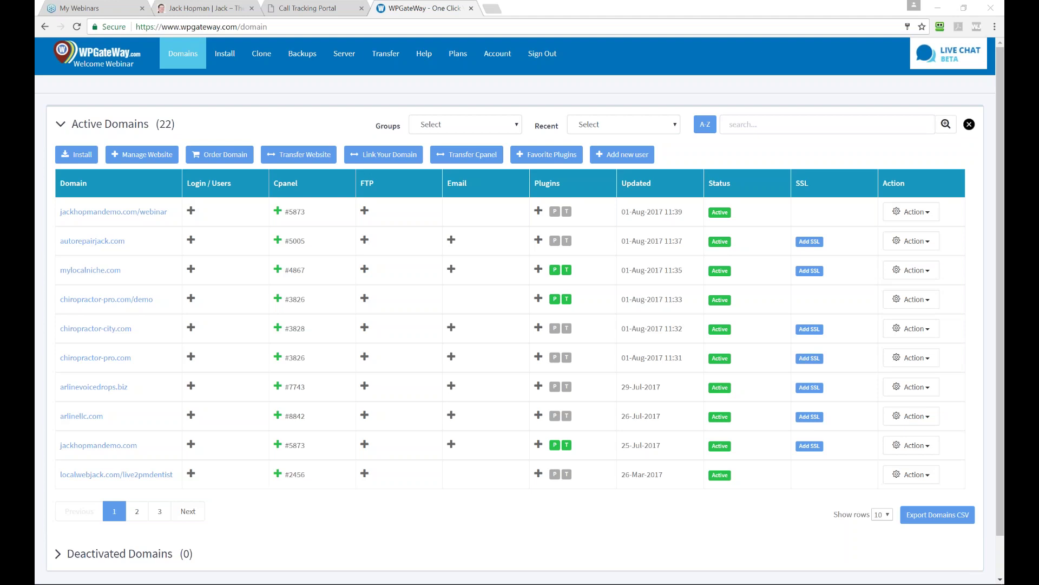
On the site cloning page, choose JackHopman.com as source and WPGateWay arlinellc.com as destination cPanel.
click(262, 53)
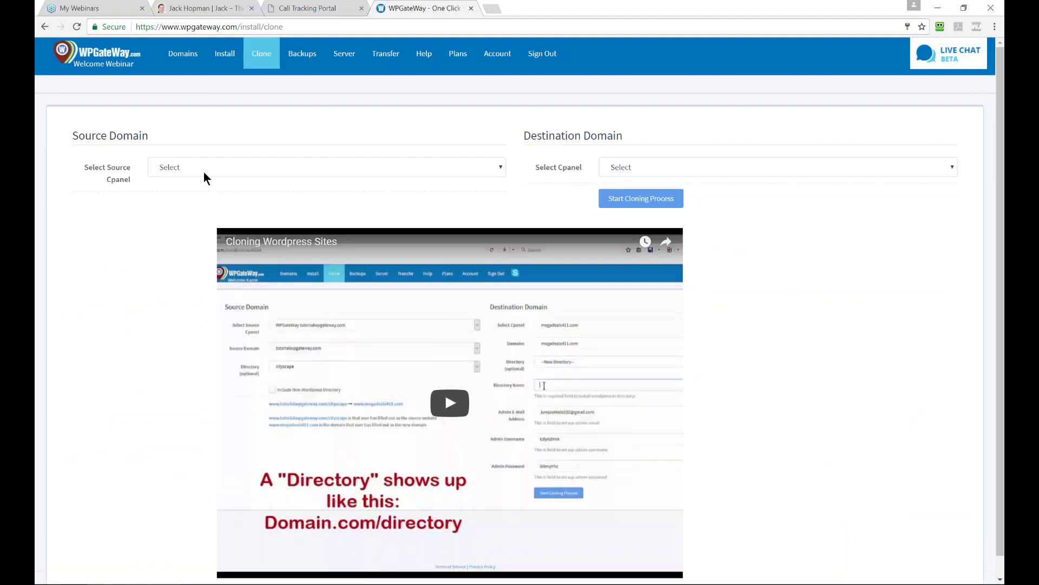
click(206, 169)
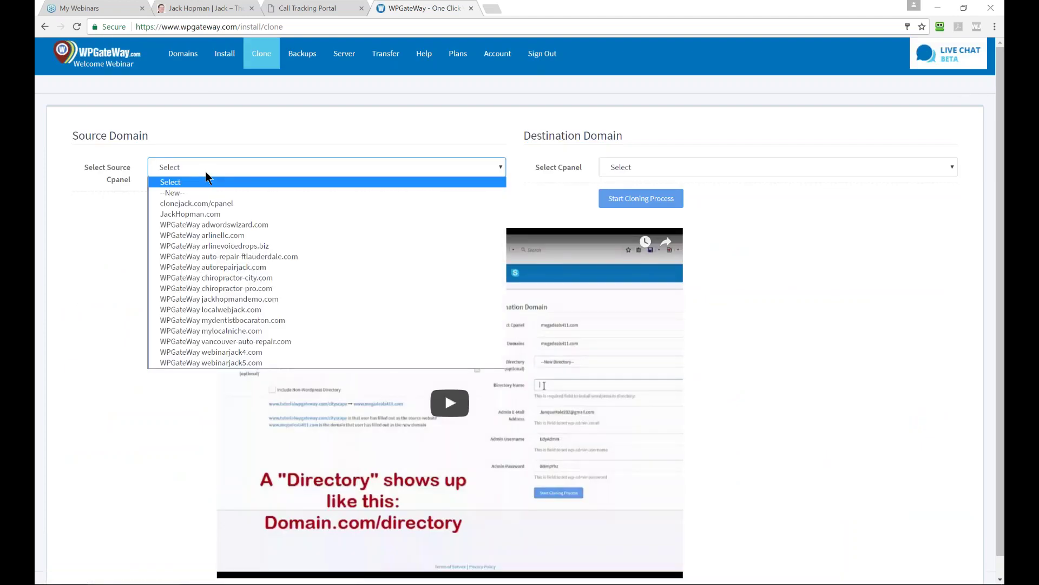
click(204, 214)
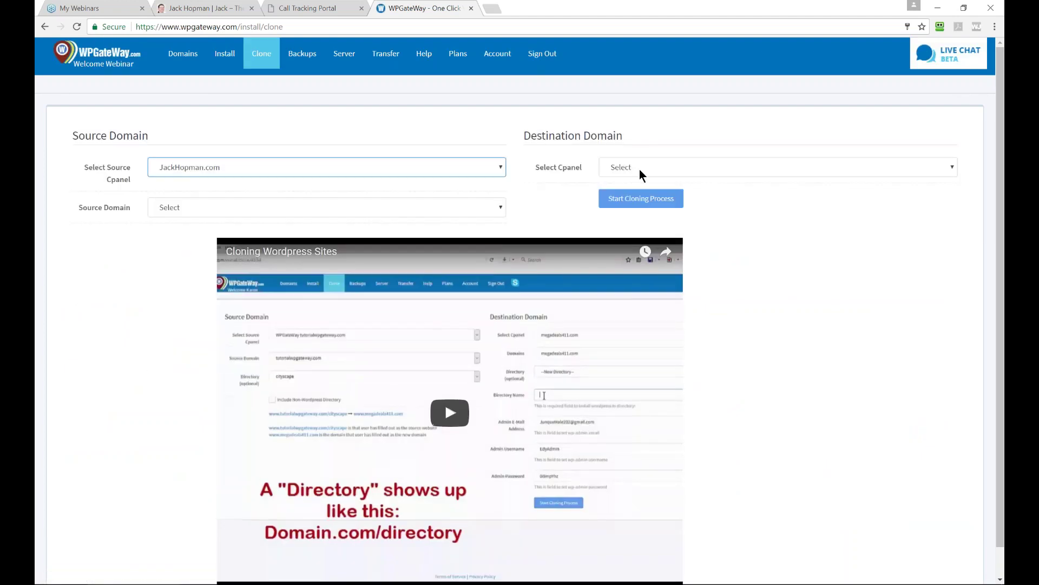
click(638, 169)
click(643, 224)
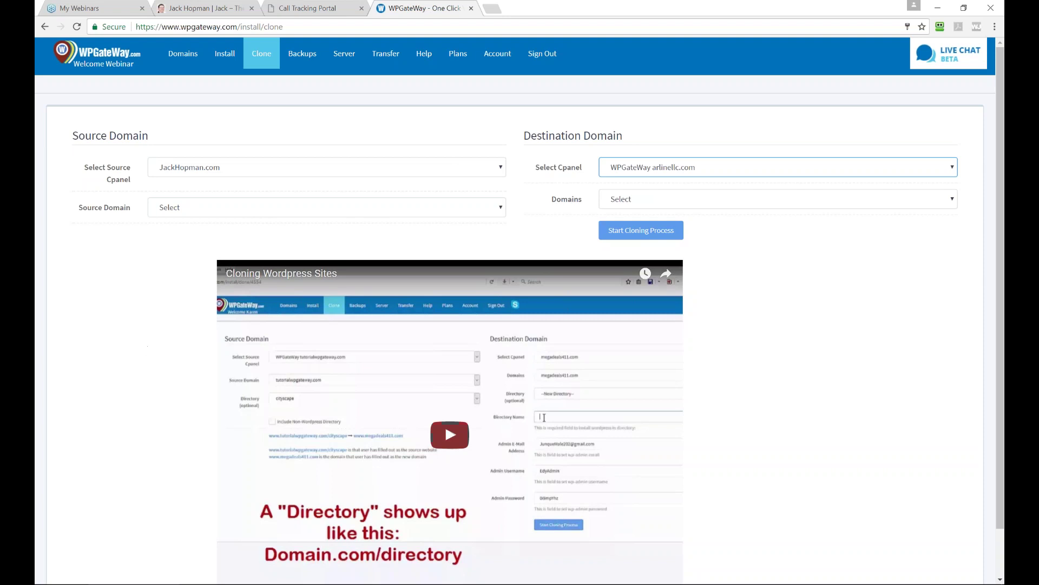
click(187, 54)
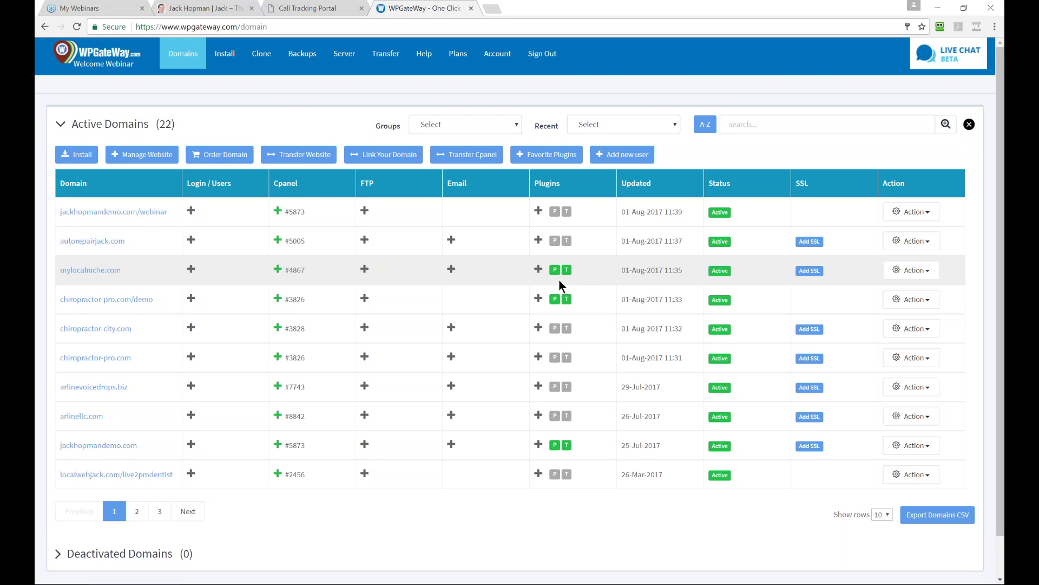
Expand mylocalniche.com's plugin details and review the list, highlighting the Google Analytics plugin name.
click(538, 270)
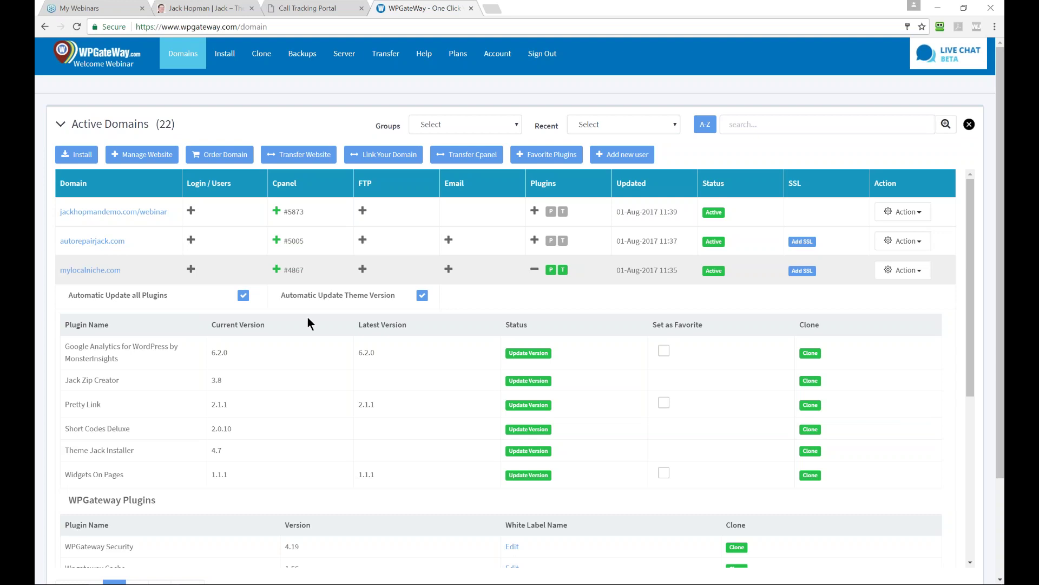
scroll(317, 323, down, 1)
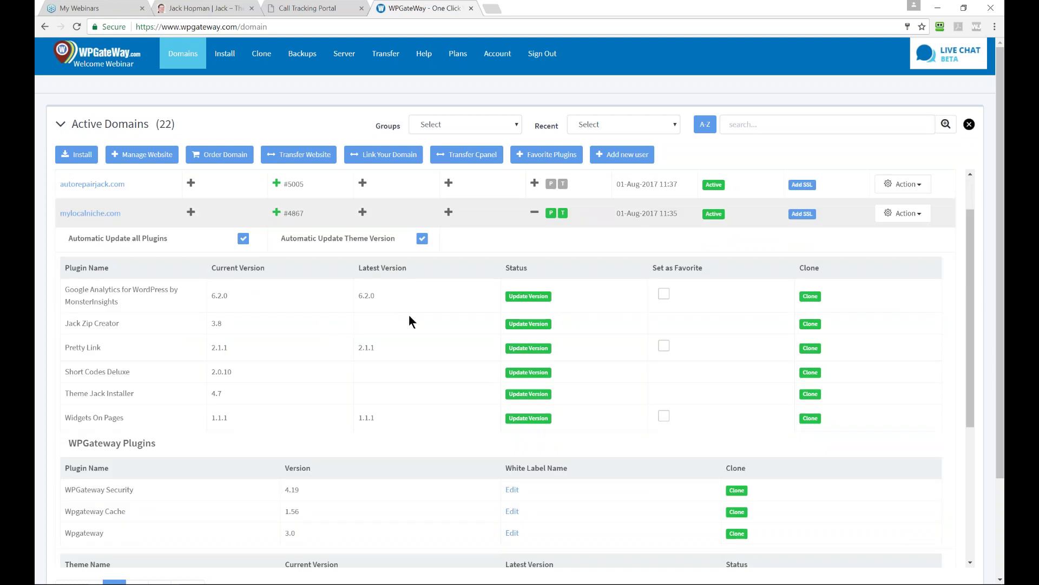
scroll(418, 290, down, 2)
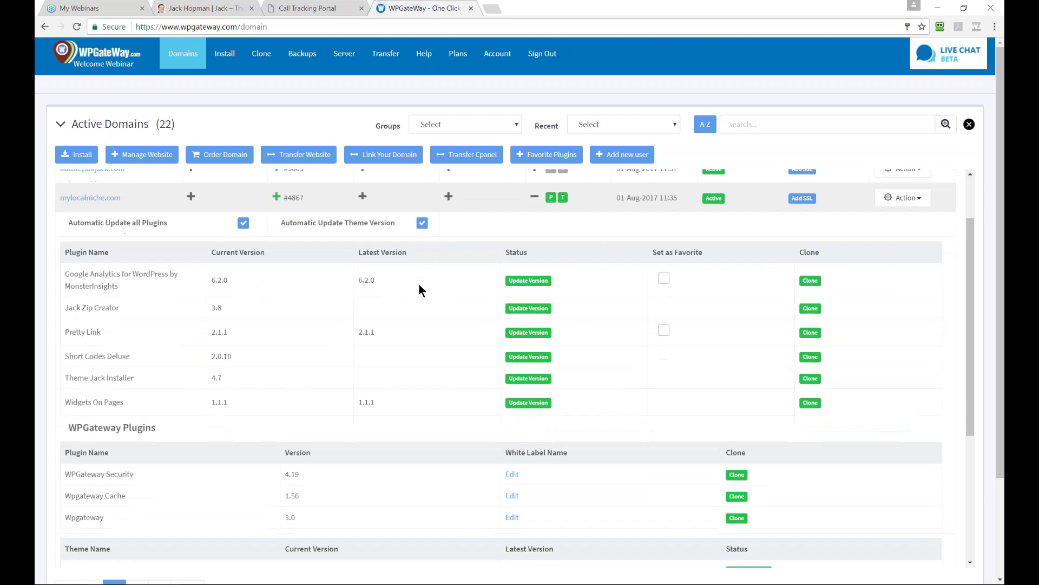
scroll(418, 290, up, 1)
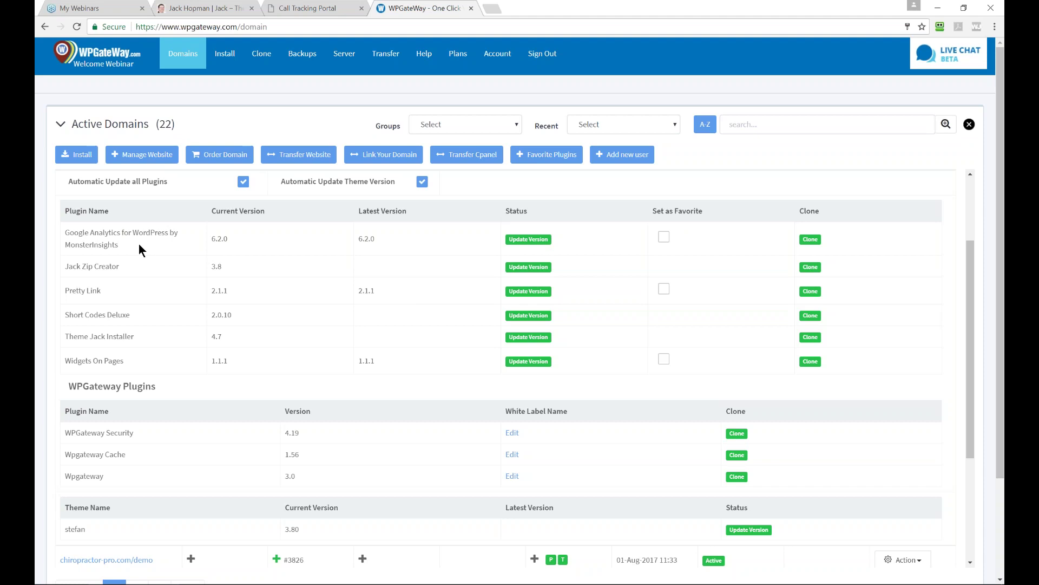
drag(143, 246, 65, 235)
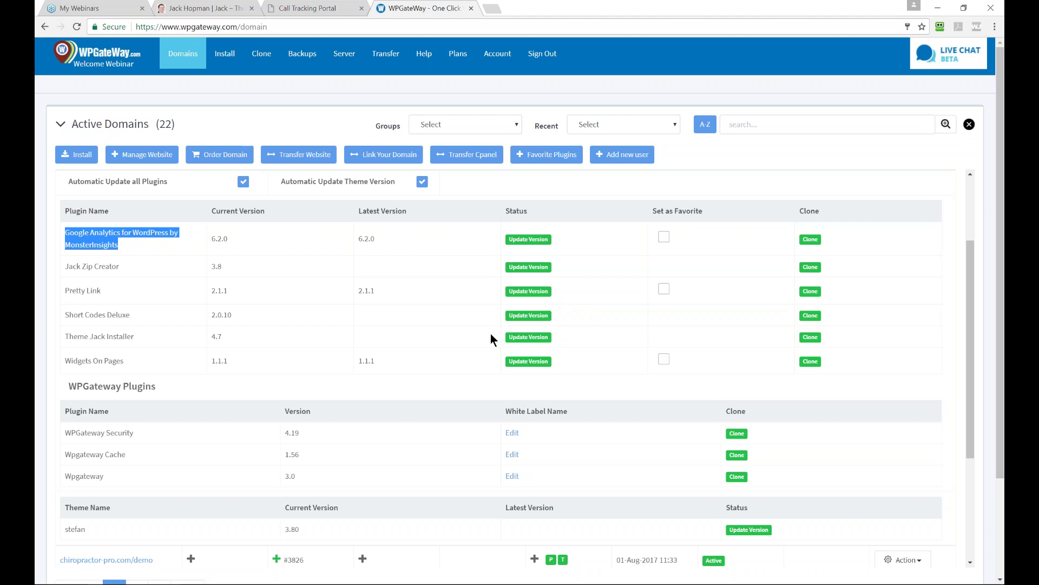
scroll(498, 335, down, 2)
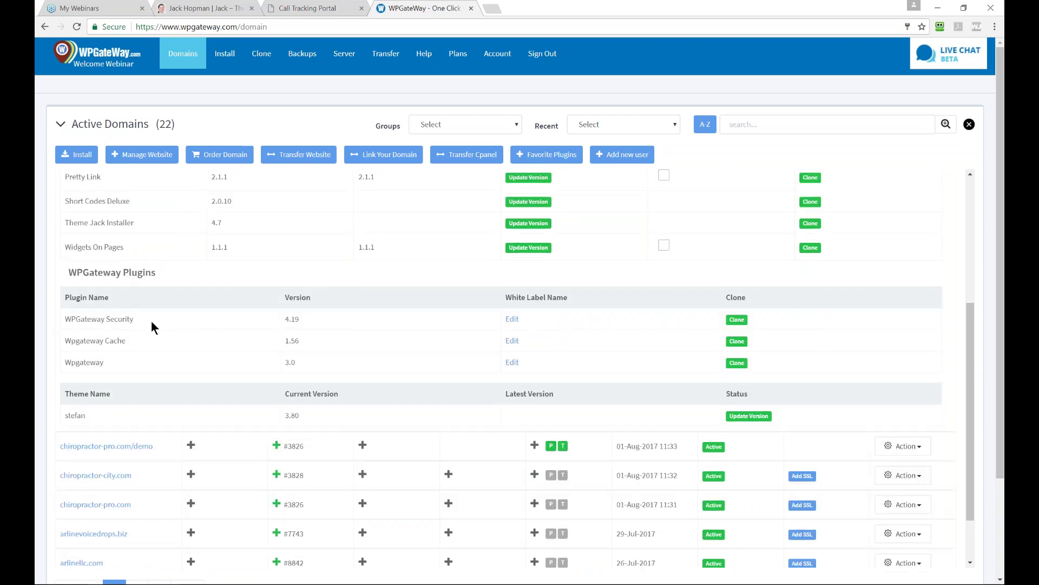
drag(152, 326, 67, 316)
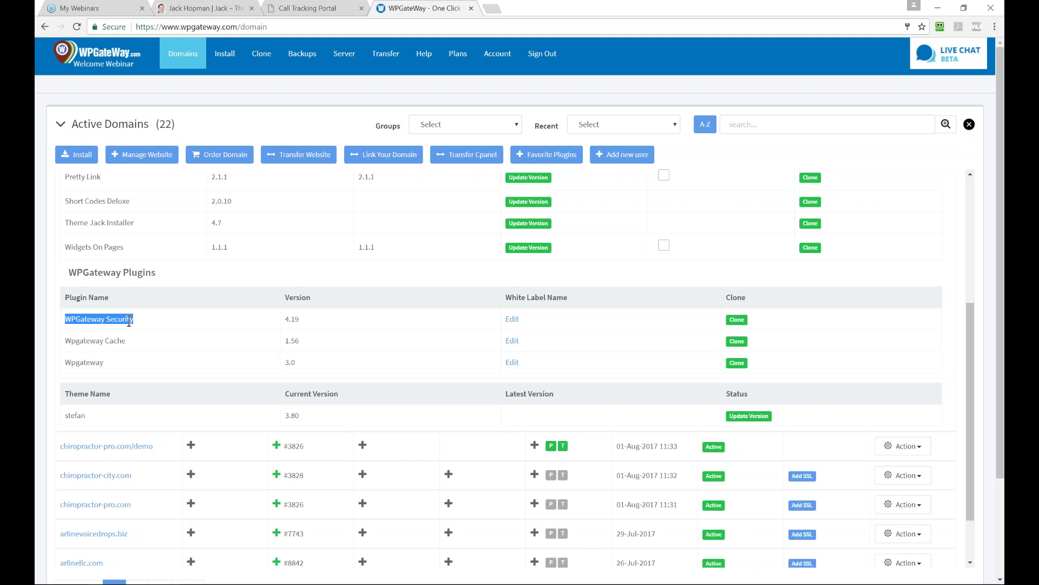
Enter 'Arline Security' as WPGateway Security's white label name and save the update.
click(509, 319)
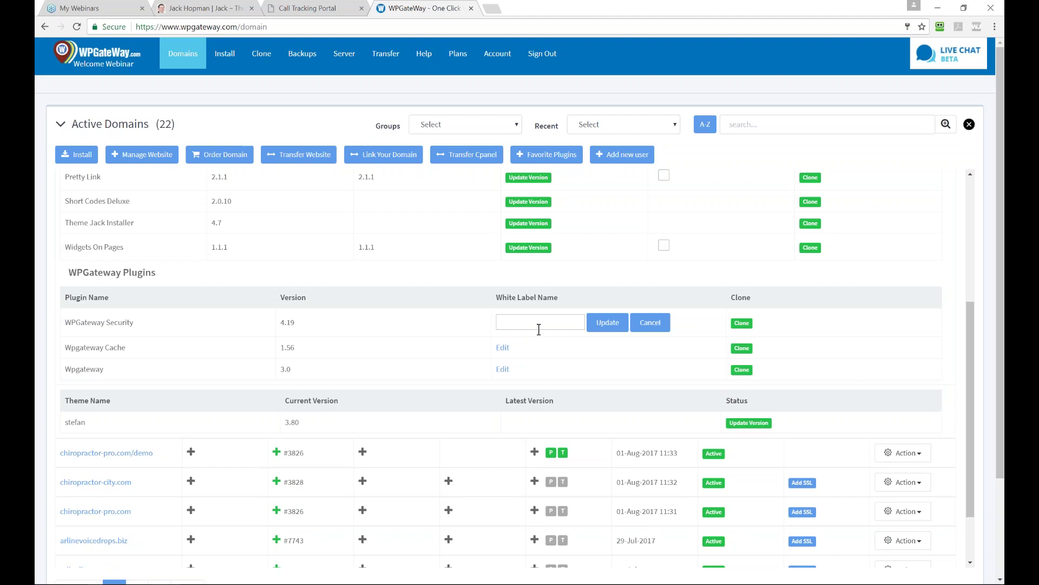
text(Arline Security)
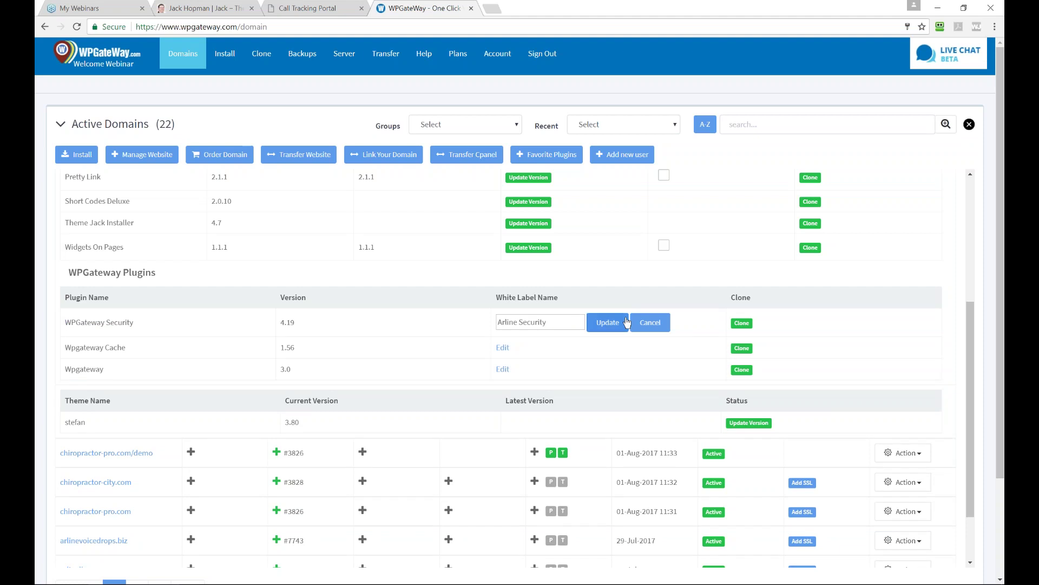
click(609, 323)
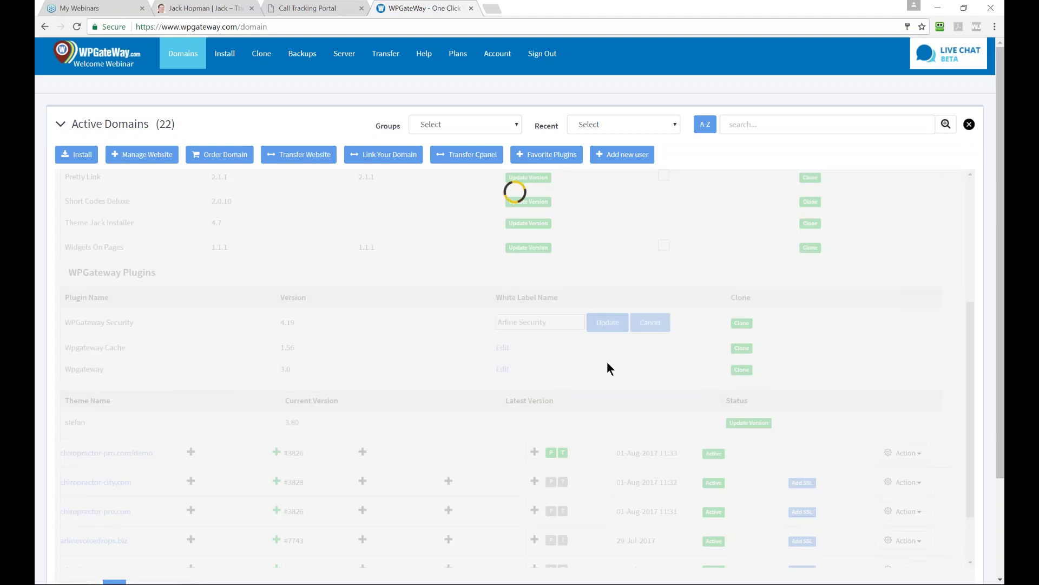
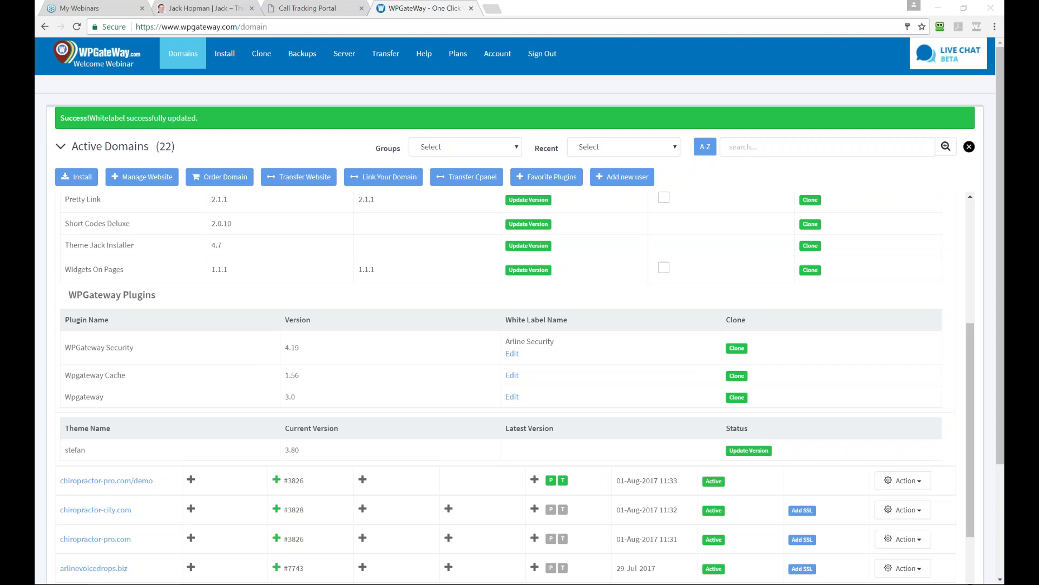
Switch to the Call Tracking Portal tab showing the Marketing Solutions Hub calls page.
click(307, 8)
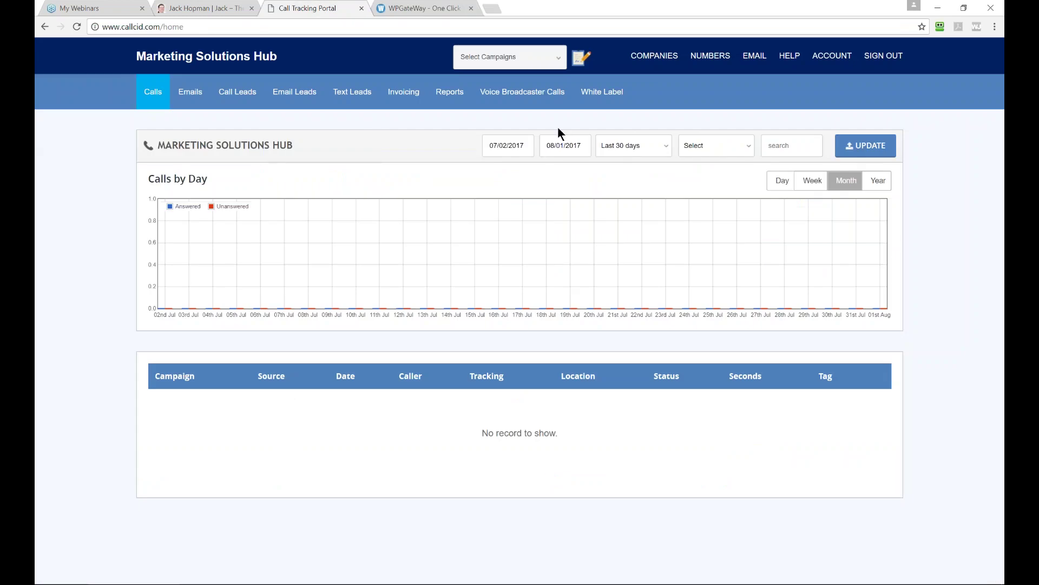
From All Numbers, open the tracking number and enable voice messages under Voicemail Messages.
mouse_move(690, 80)
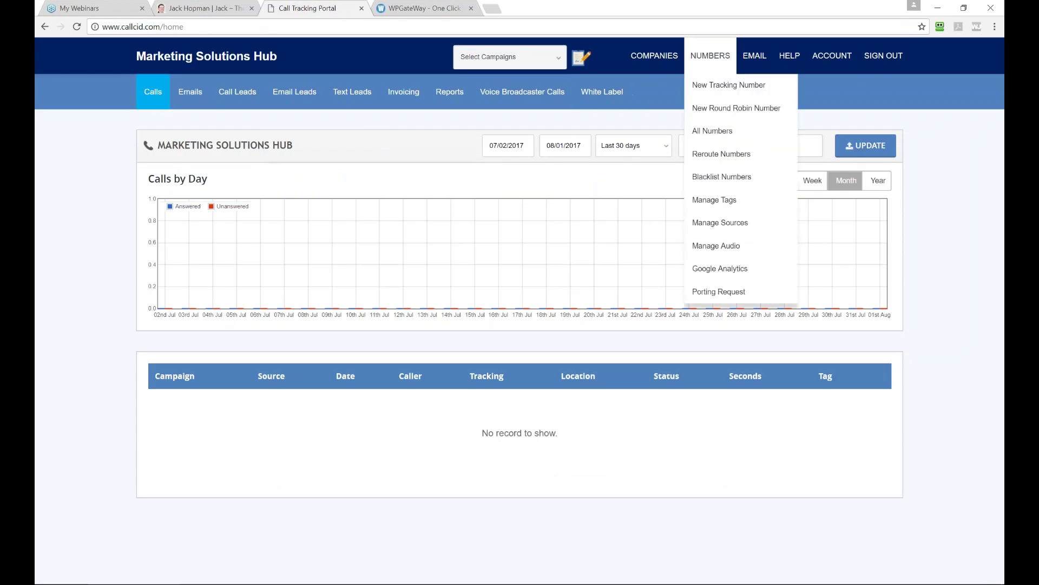
click(701, 133)
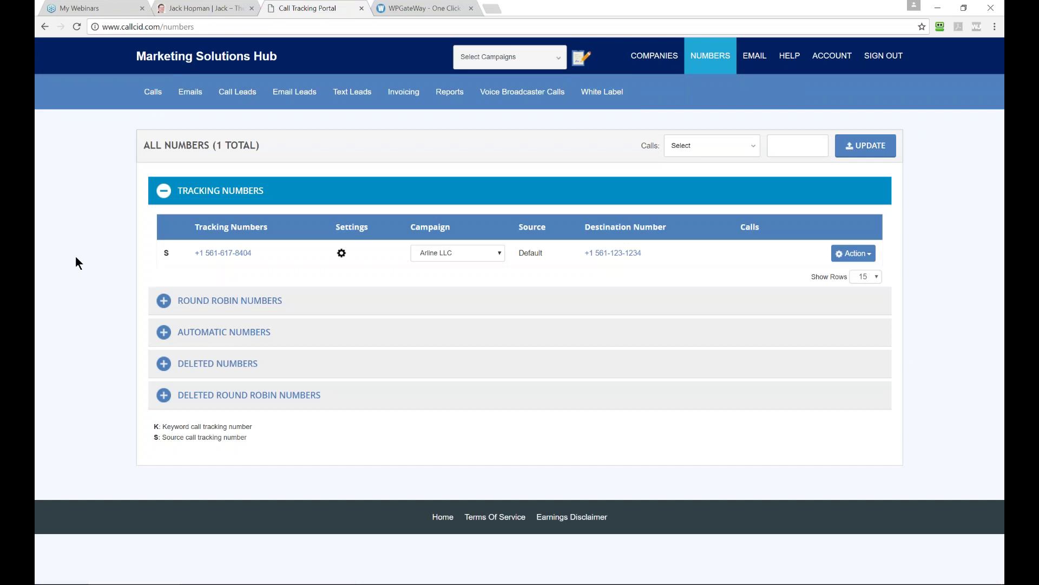
click(230, 255)
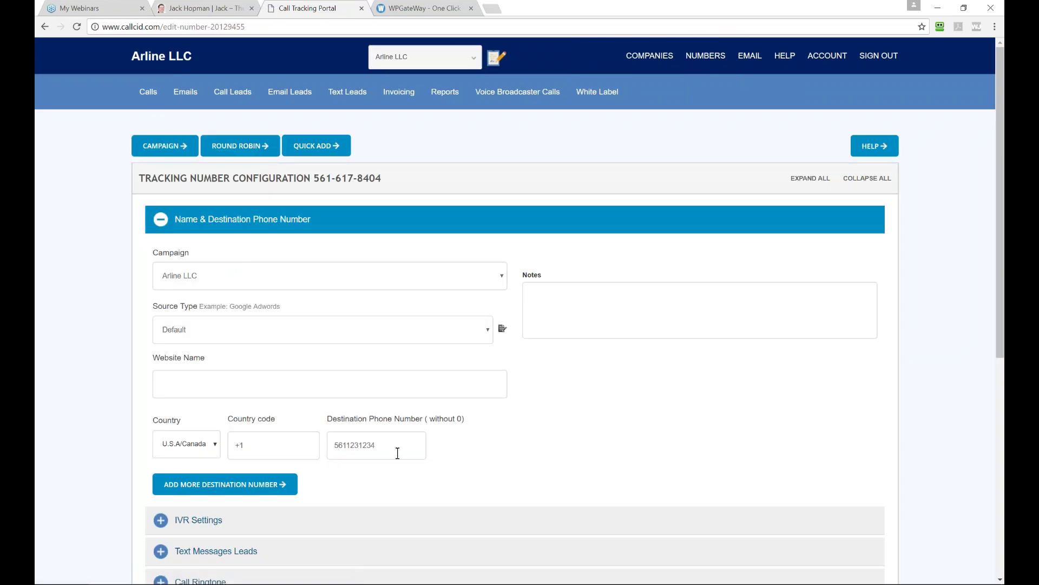
scroll(192, 394, down, 4)
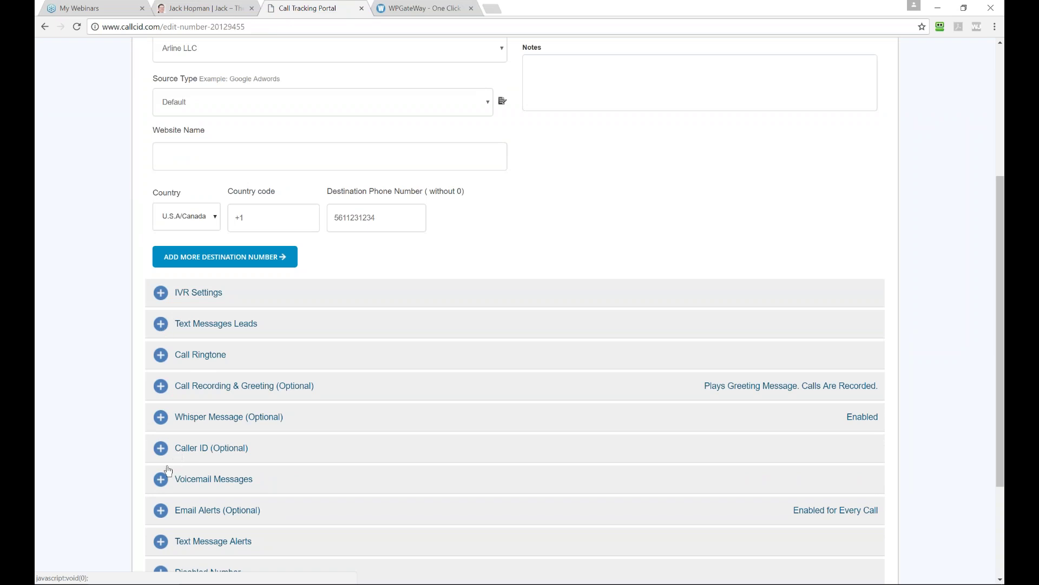
click(159, 483)
scroll(160, 444, down, 2)
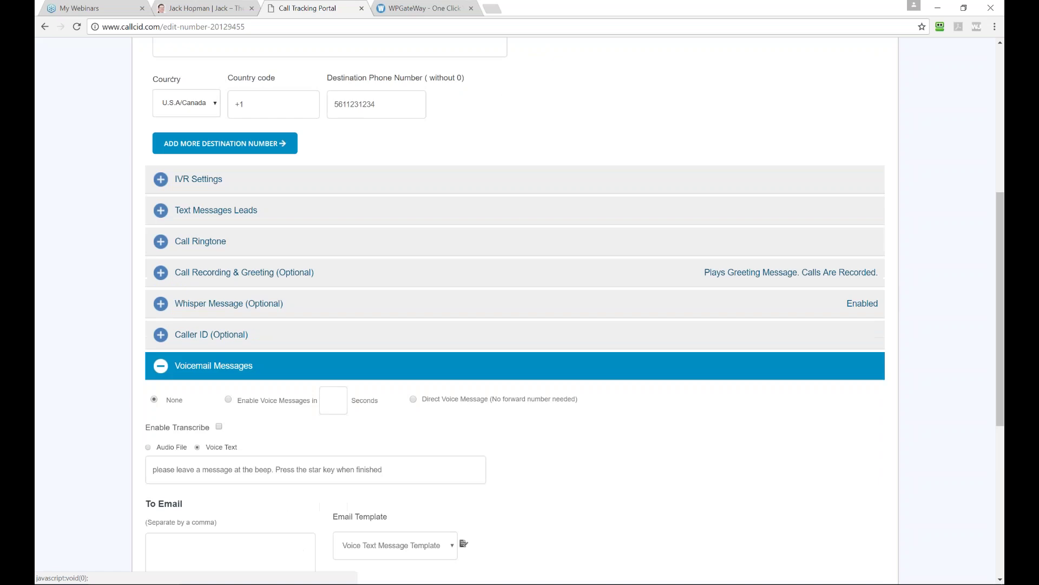
scroll(164, 386, down, 2)
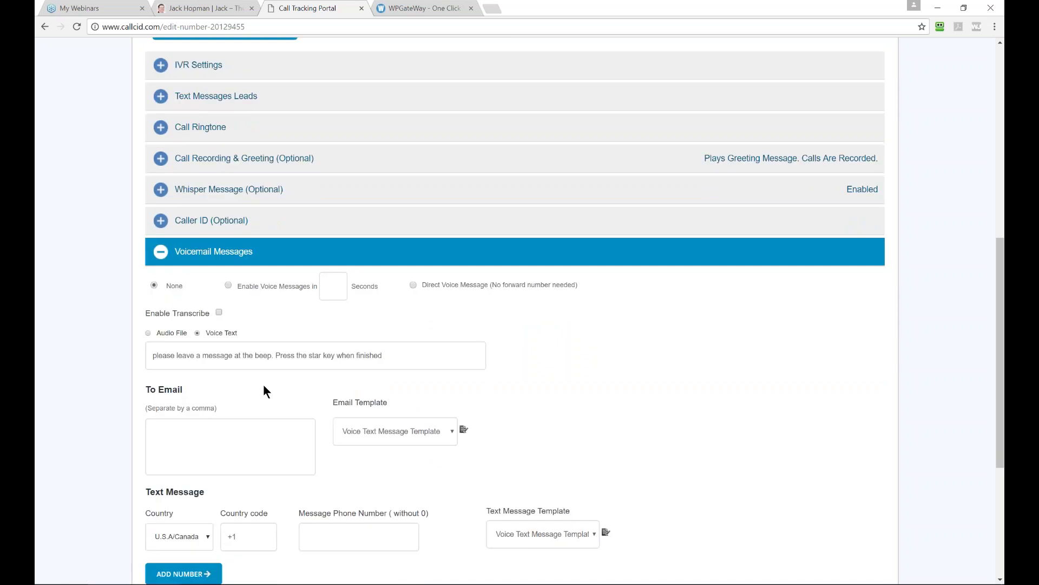
click(229, 285)
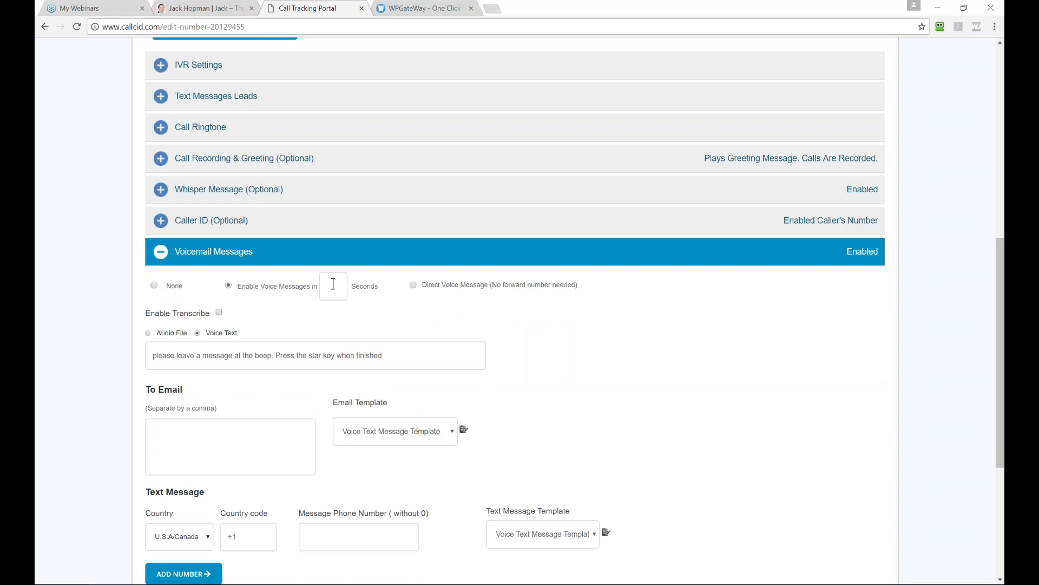
scroll(334, 319, down, 2)
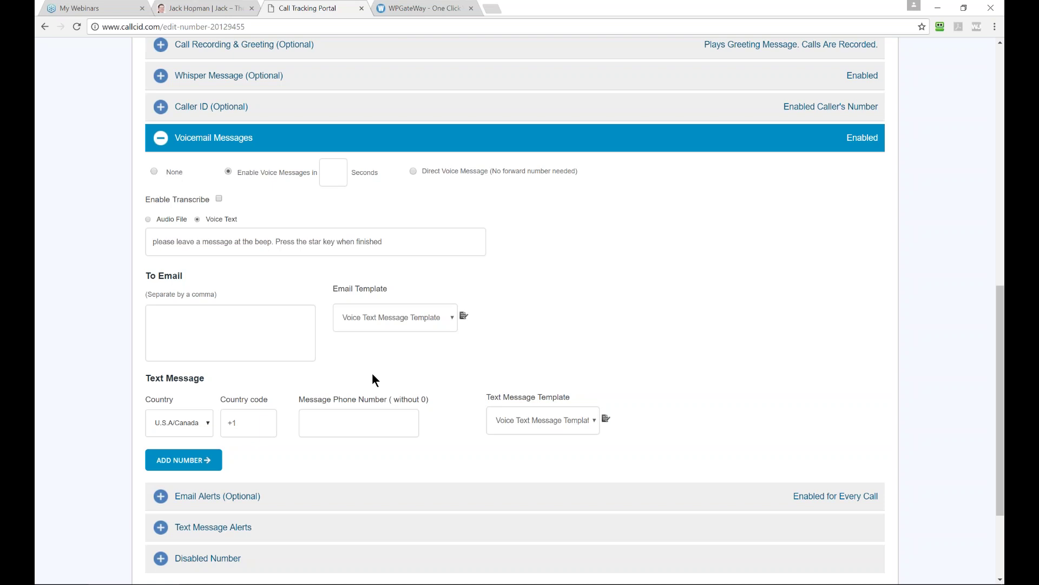
Expand and collapse the Text Messages Leads settings to review them.
scroll(357, 277, up, 4)
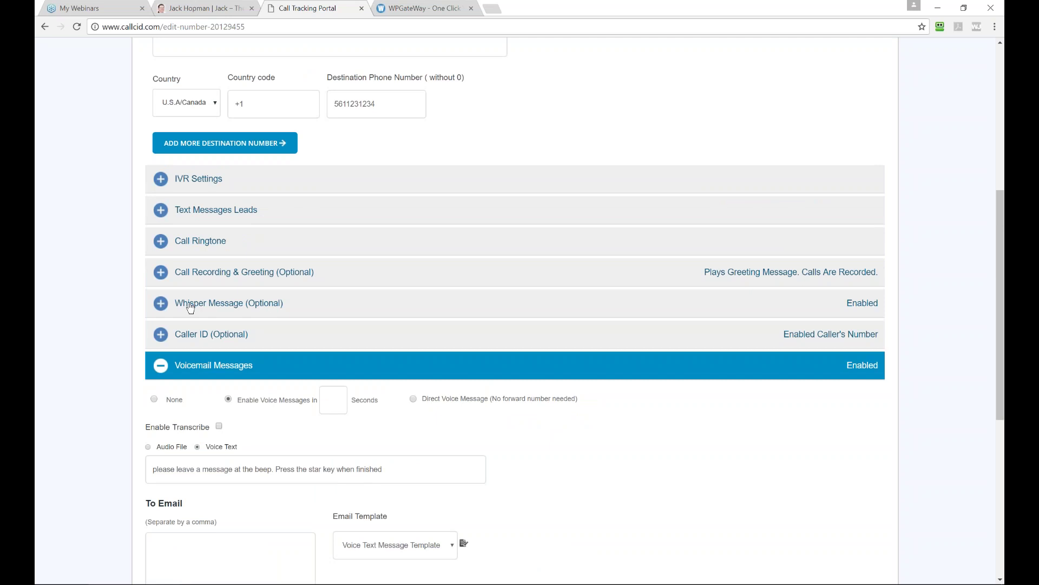
click(161, 211)
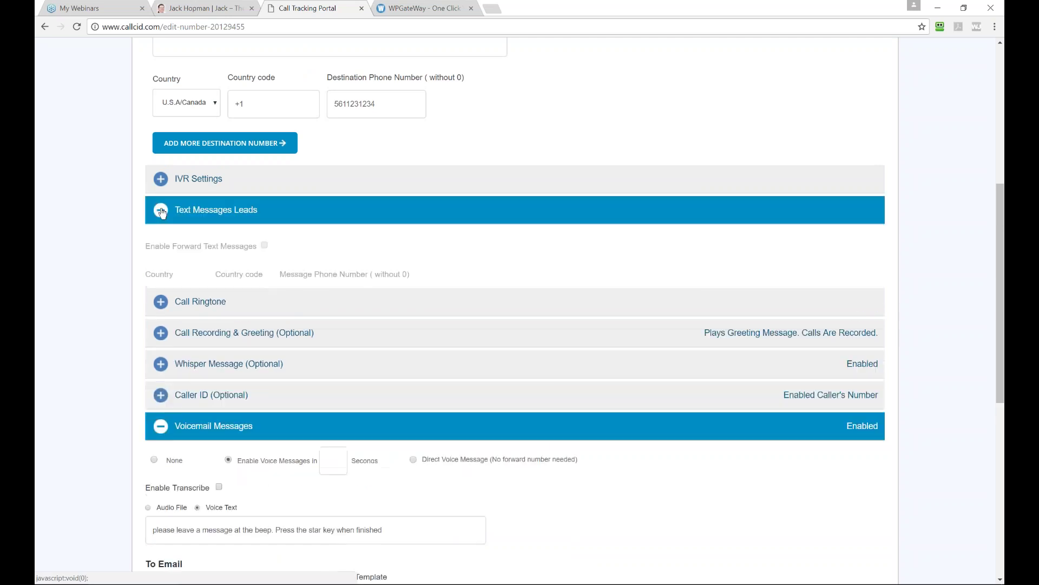
click(161, 211)
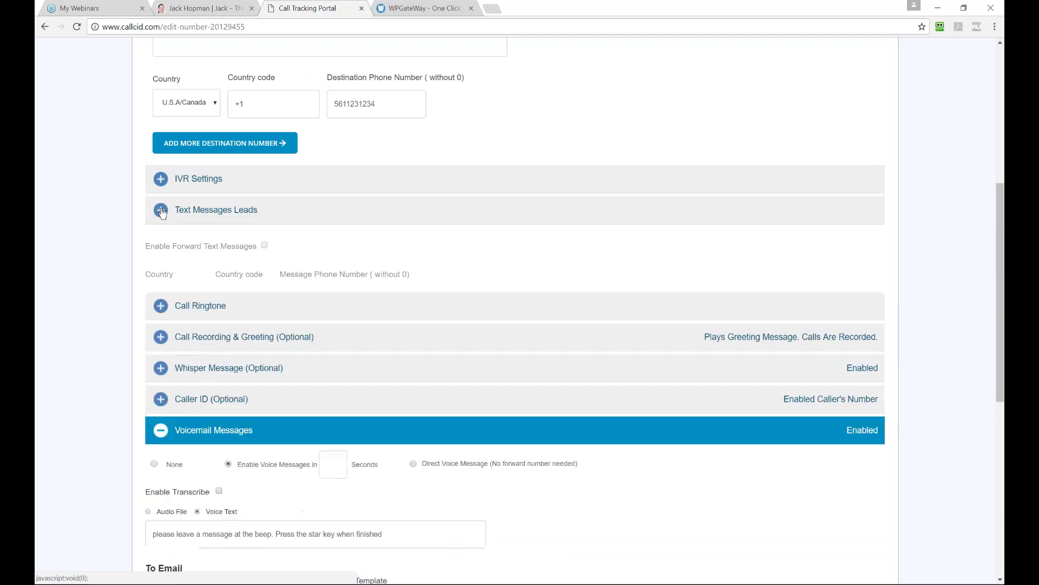
scroll(128, 220, up, 4)
scroll(148, 232, up, 2)
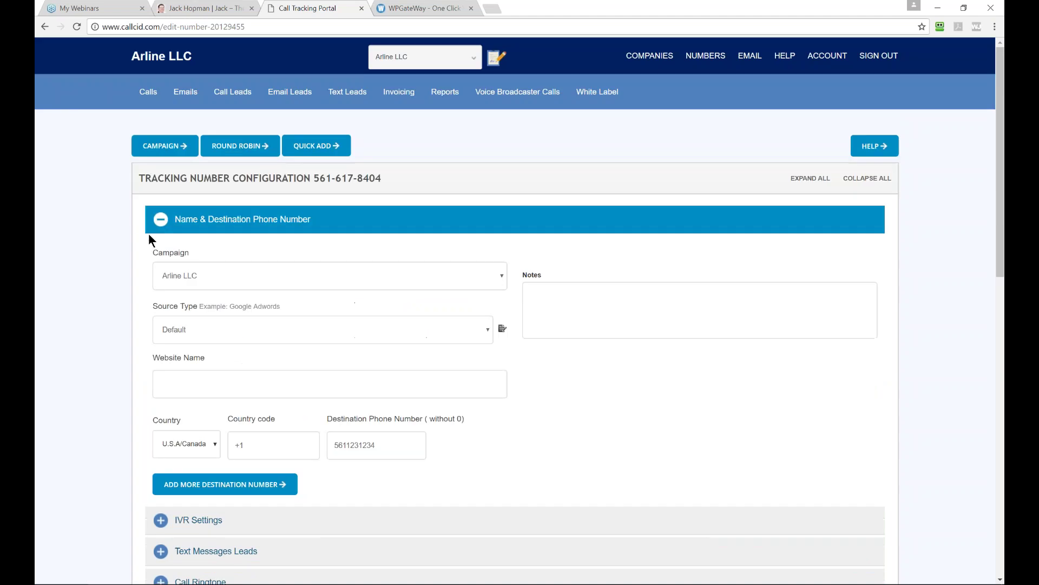
Collapse Name & Destination Phone Number, review IVR Settings, and expand Call Ringtone (Standard Ringtone).
click(162, 231)
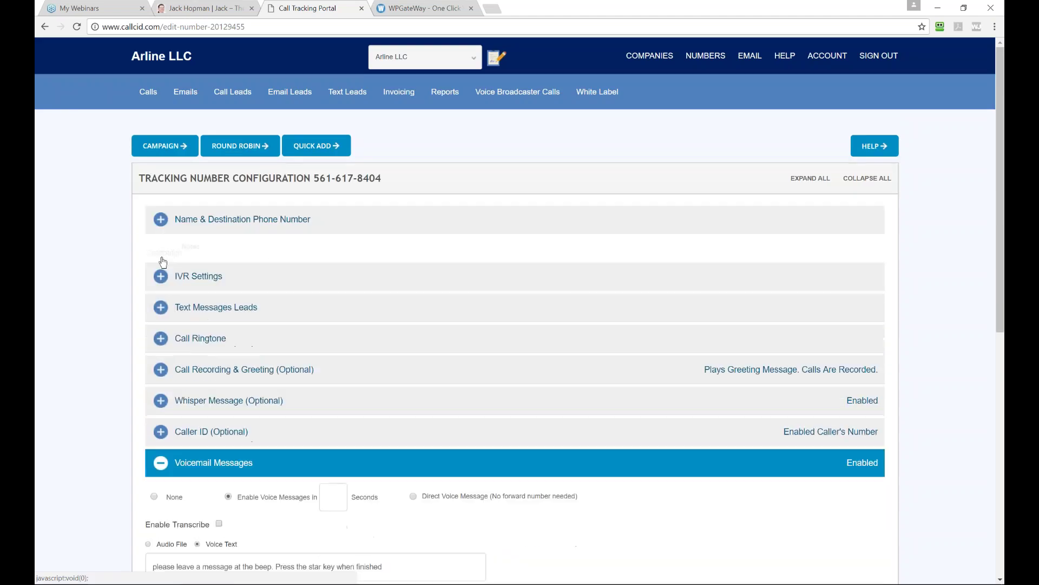
click(162, 258)
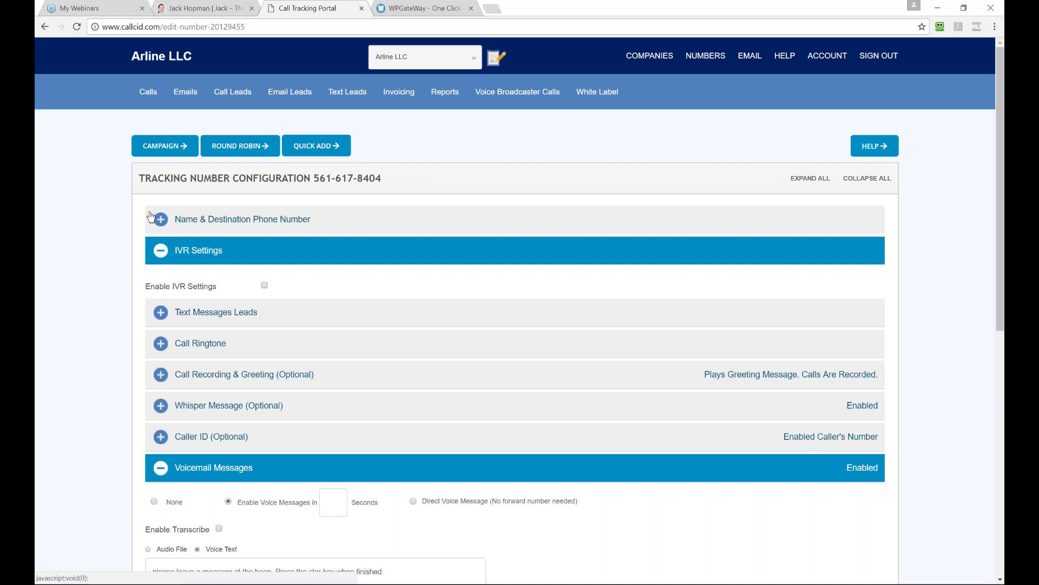
click(162, 251)
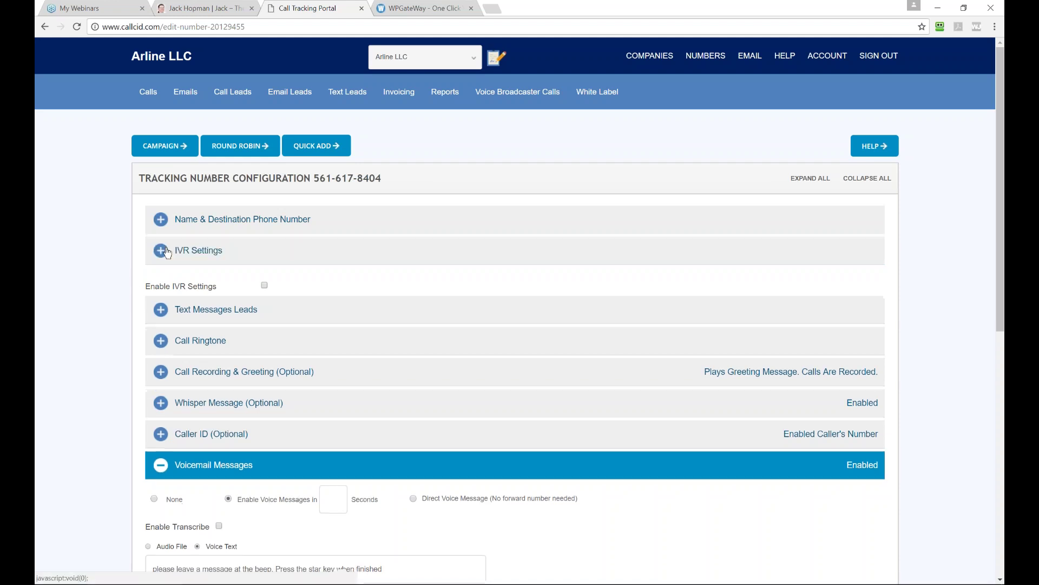
click(161, 283)
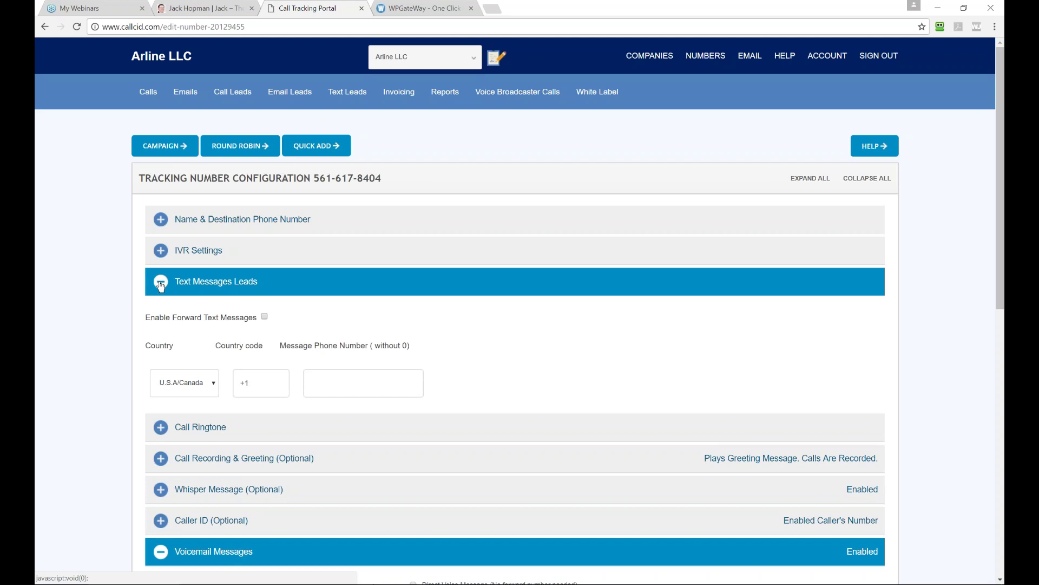
click(160, 283)
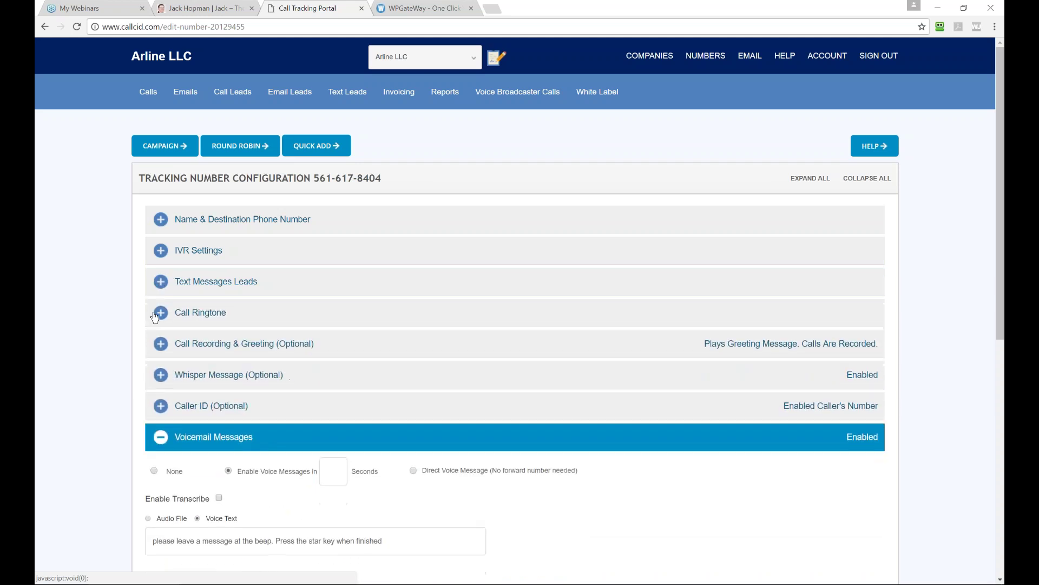
click(157, 314)
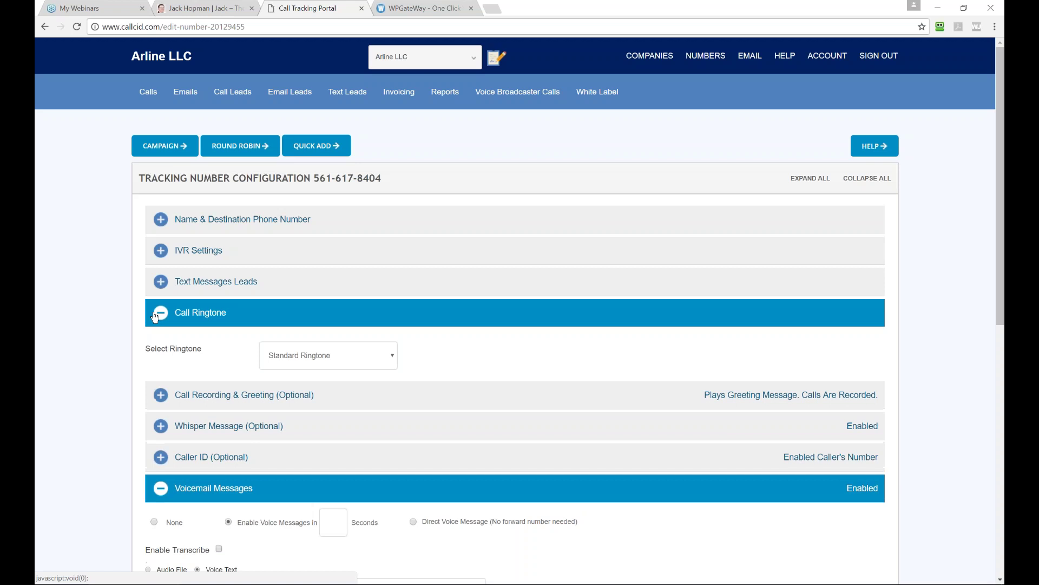
Collapse Call Ringtone, review Call Recording & Greeting and Whisper Message, then collapse Voicemail Messages.
click(155, 315)
click(161, 348)
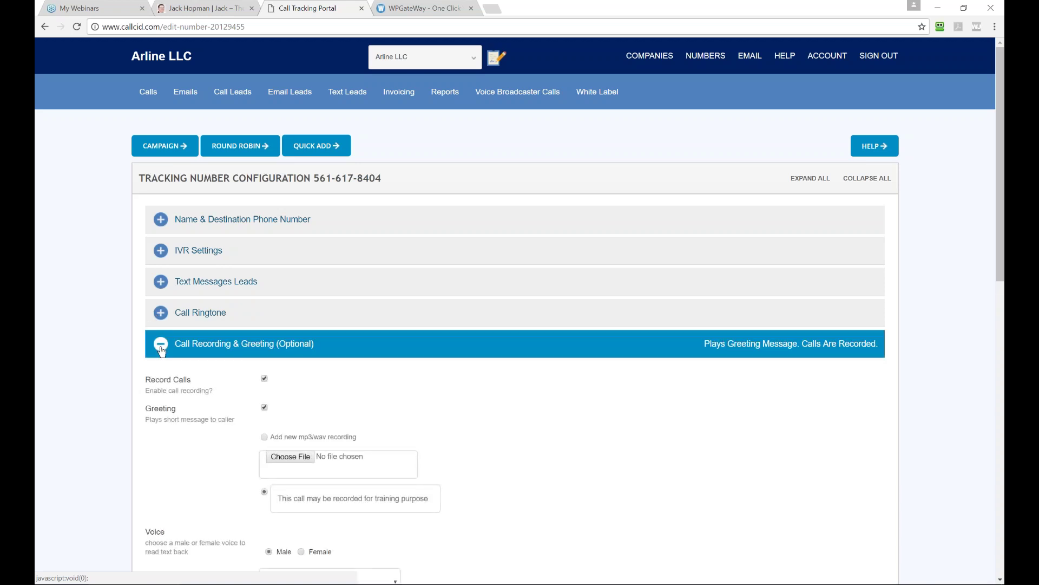
click(161, 349)
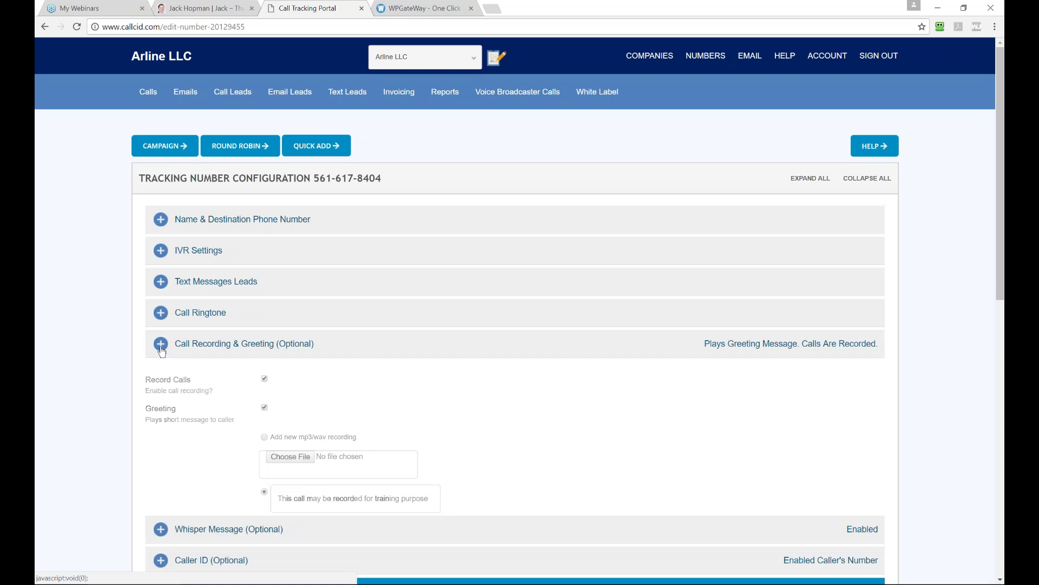
click(160, 384)
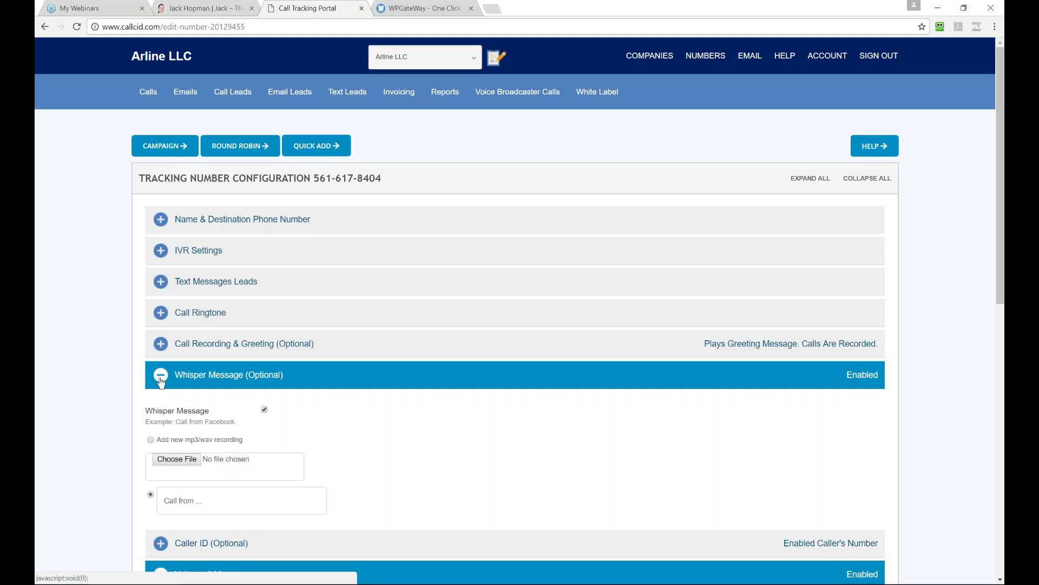
click(160, 377)
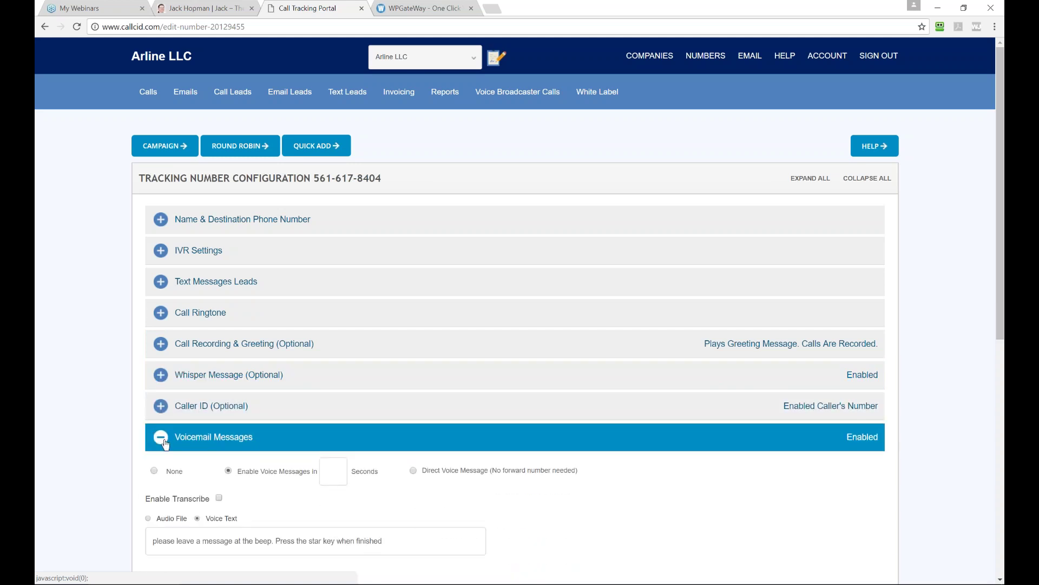
scroll(179, 427, down, 1)
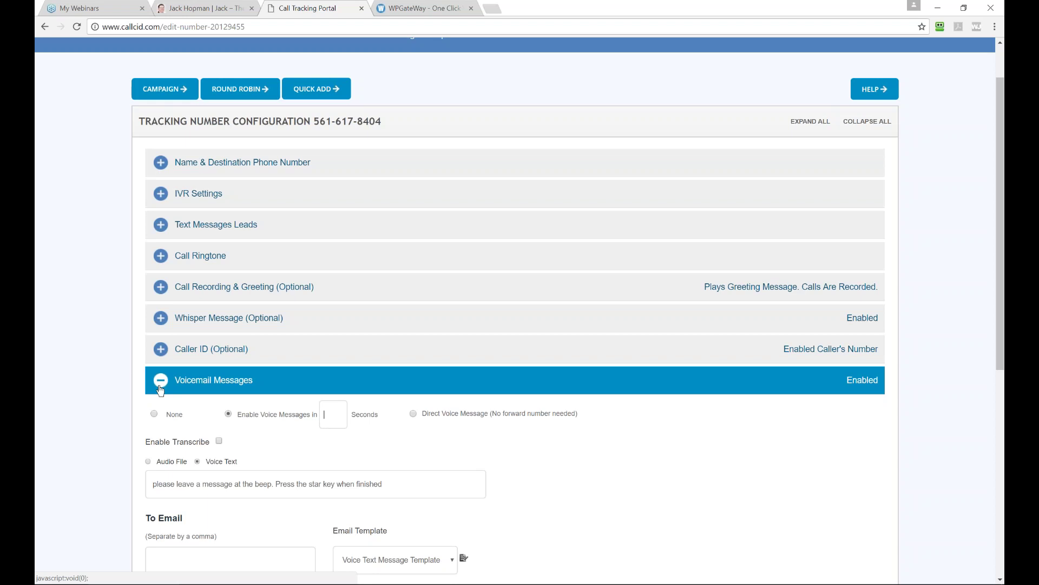
click(160, 387)
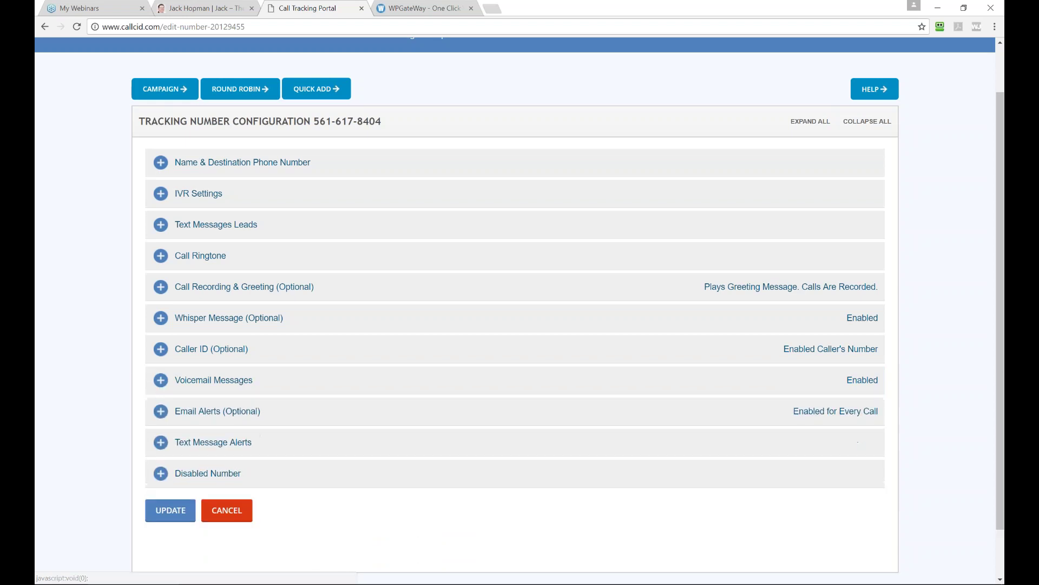
Review the Email Alerts and Text Message Alerts options, leaving both sections collapsed.
click(162, 412)
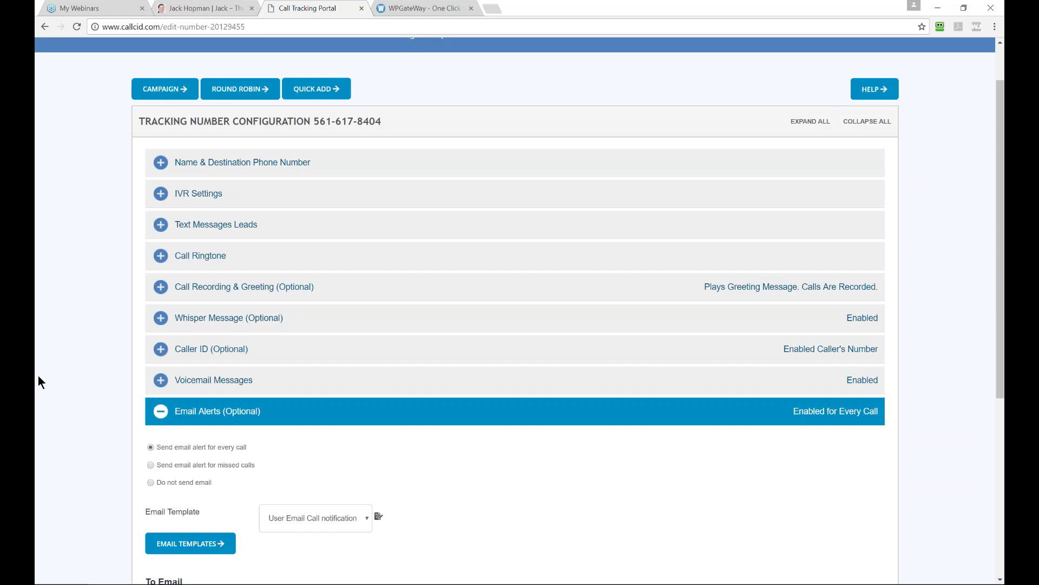
click(165, 412)
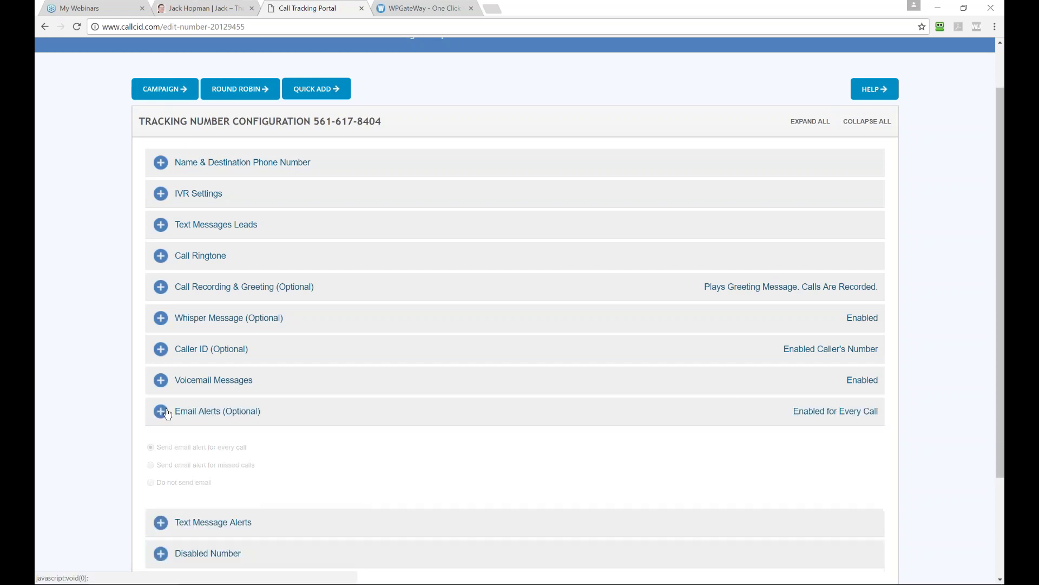
click(167, 444)
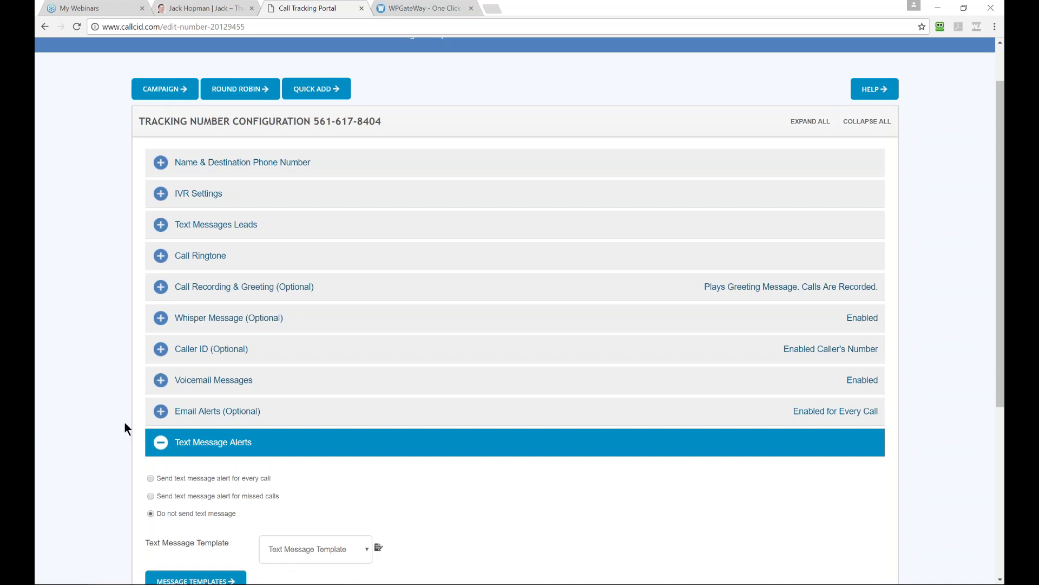
click(161, 440)
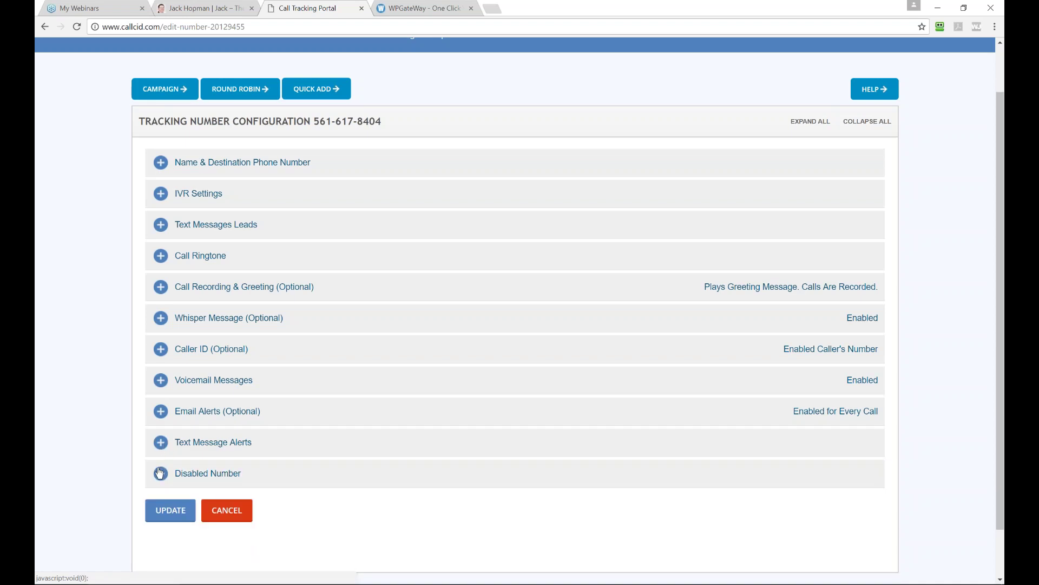
scroll(233, 325, up, 2)
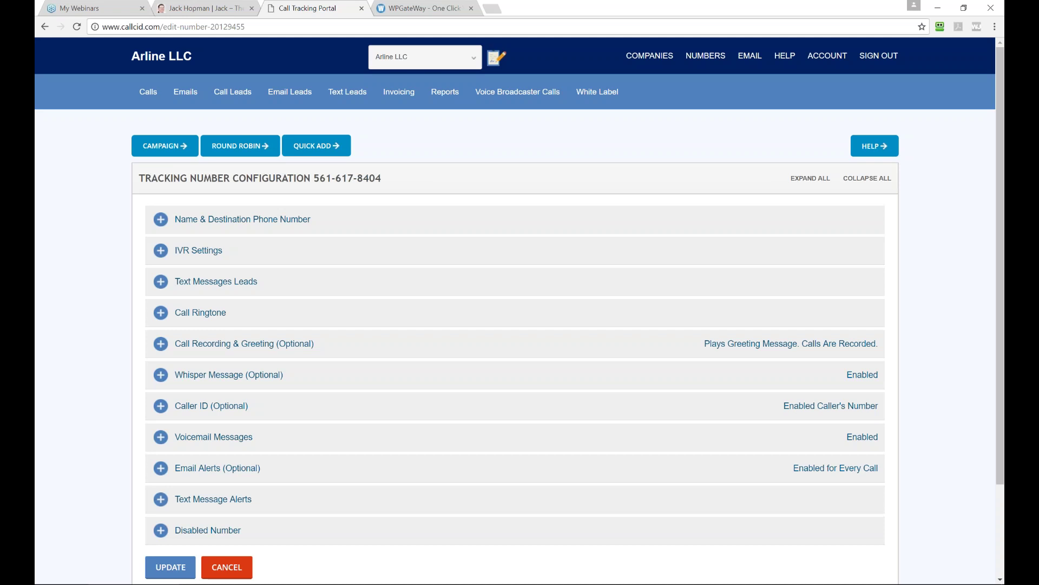
click(214, 9)
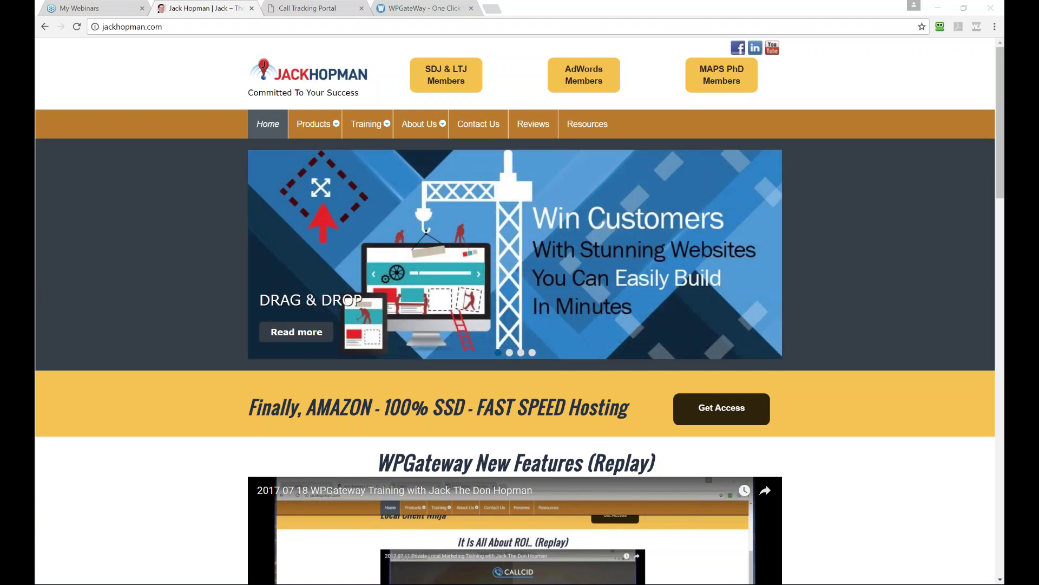
Scroll around the jackhopman.com homepage to view the SDJ & LTJ, AdWords and MAPS PhD member areas.
scroll(703, 251, down, 5)
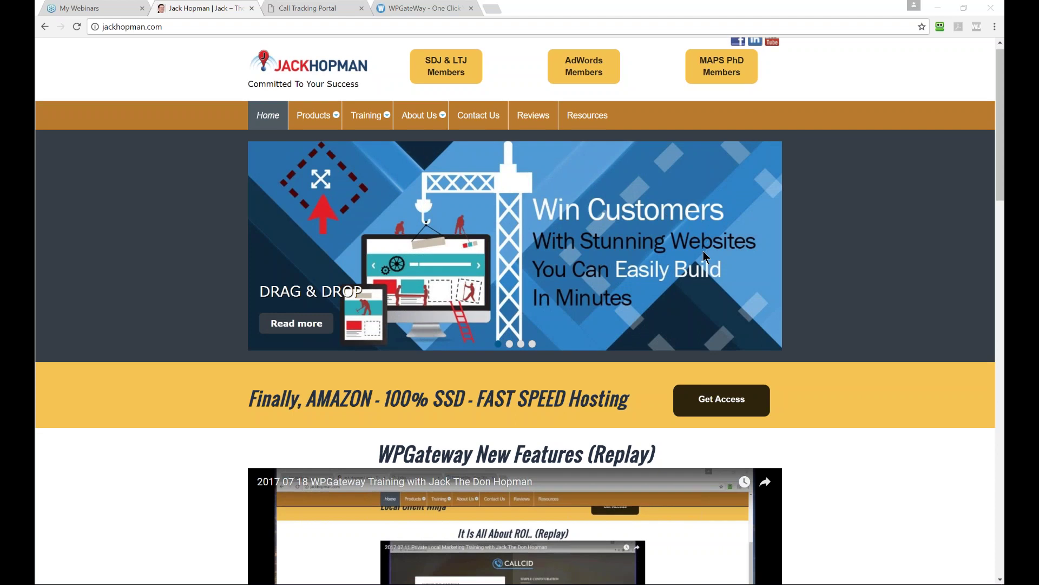
scroll(700, 253, up, 5)
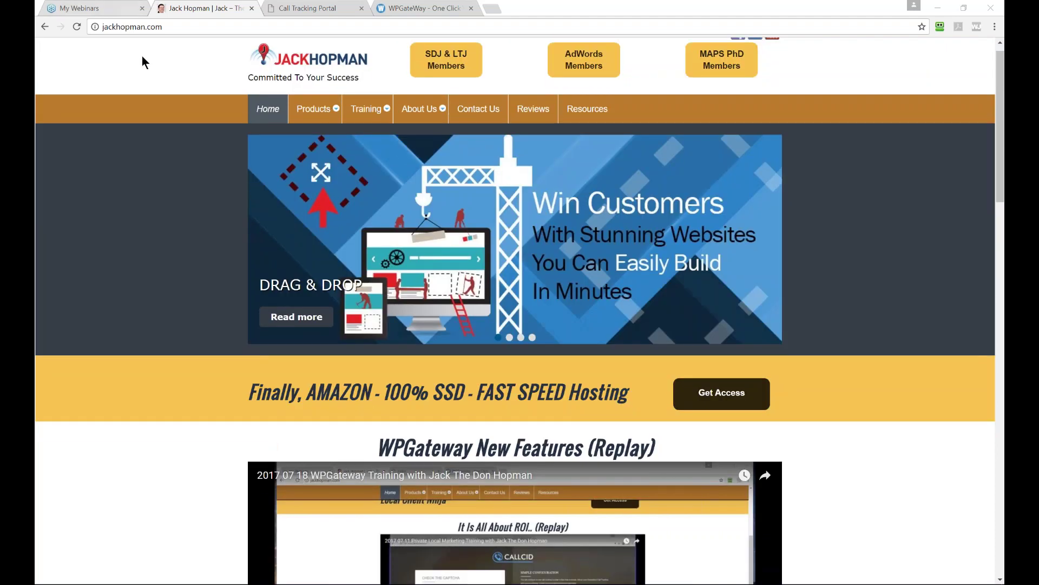
scroll(164, 97, down, 5)
scroll(165, 98, down, 4)
scroll(163, 112, up, 9)
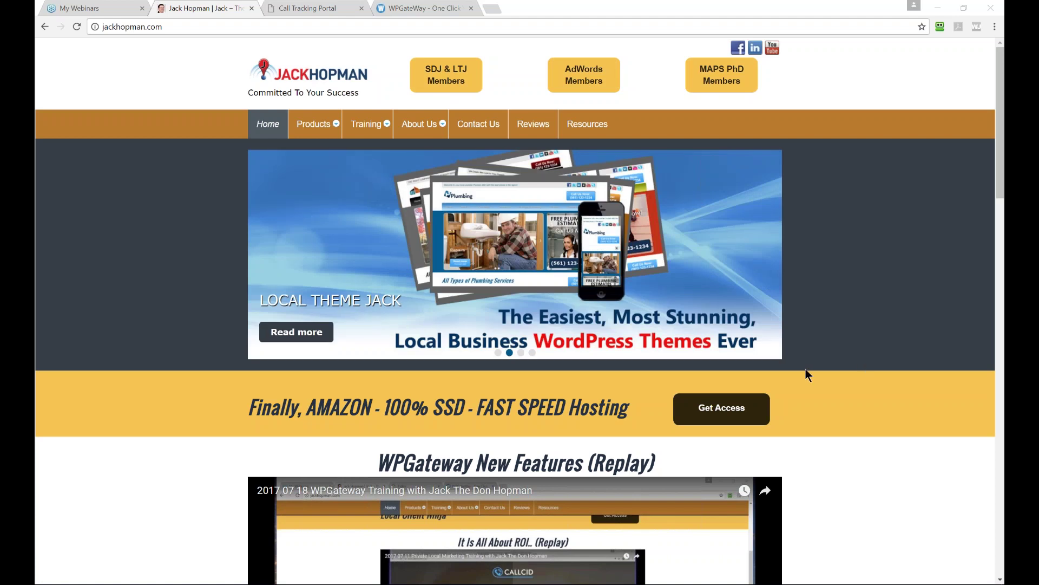
Scroll down and highlight the Sales Dynamite, Enterprise and NetizensBank product headings.
scroll(805, 369, down, 5)
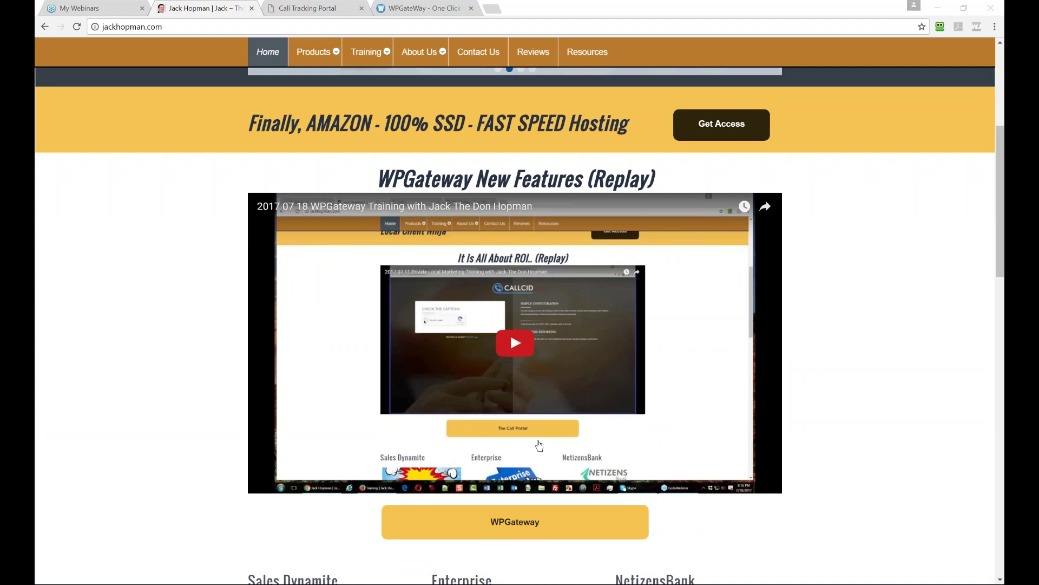
scroll(539, 445, down, 3)
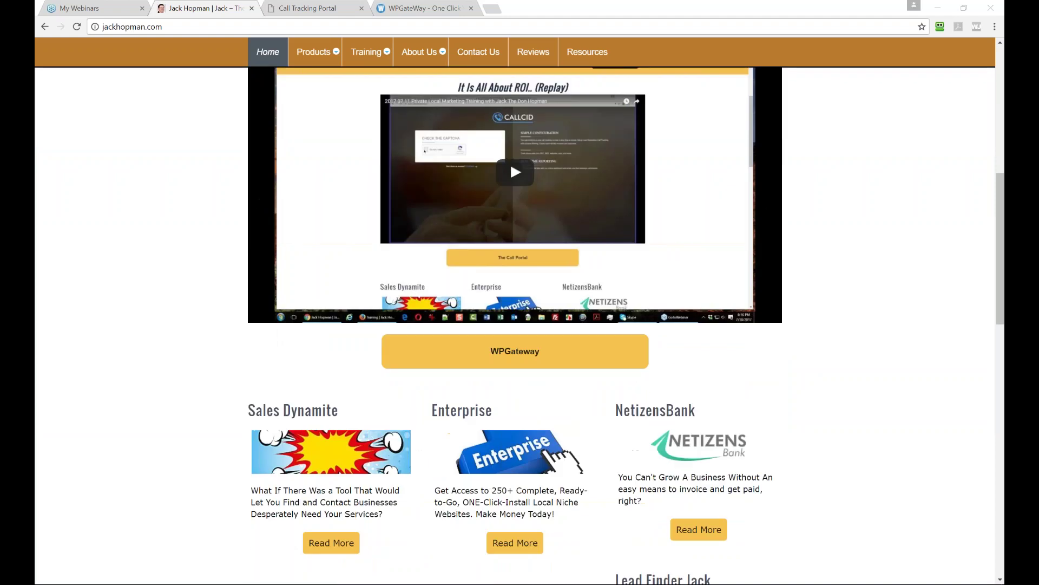
scroll(538, 437, down, 2)
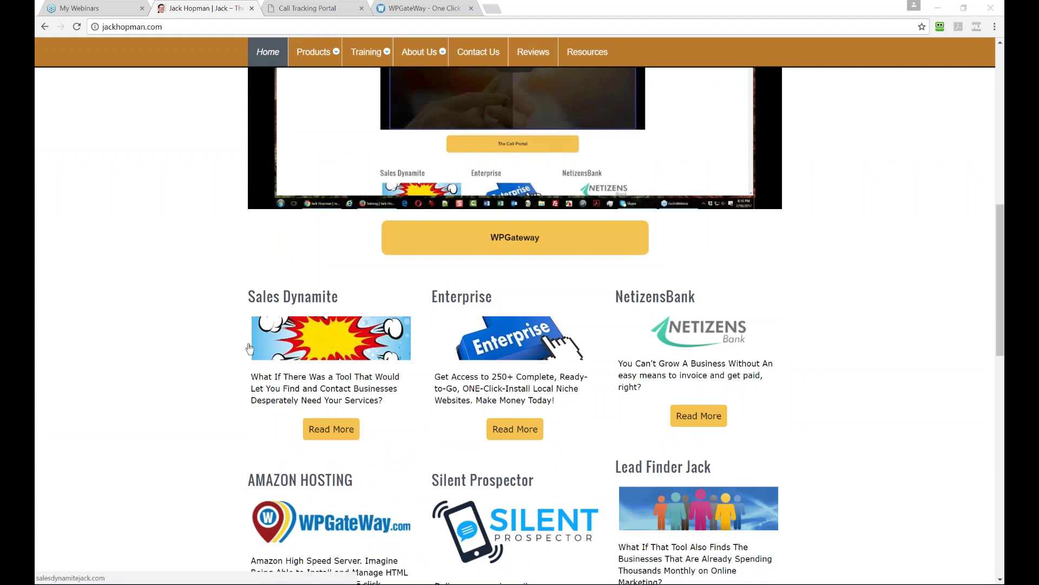
drag(339, 297, 248, 296)
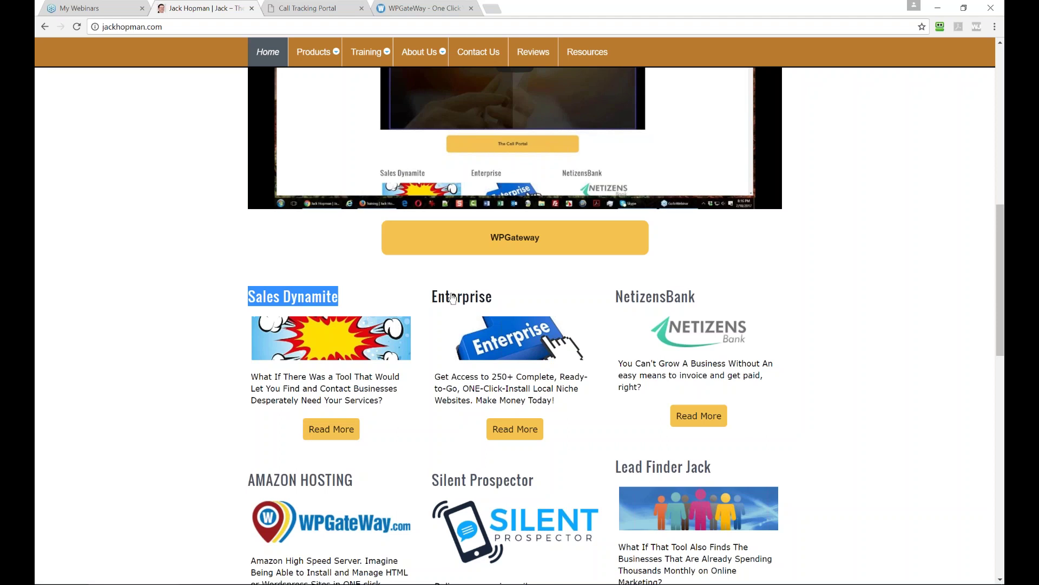
drag(424, 292, 490, 293)
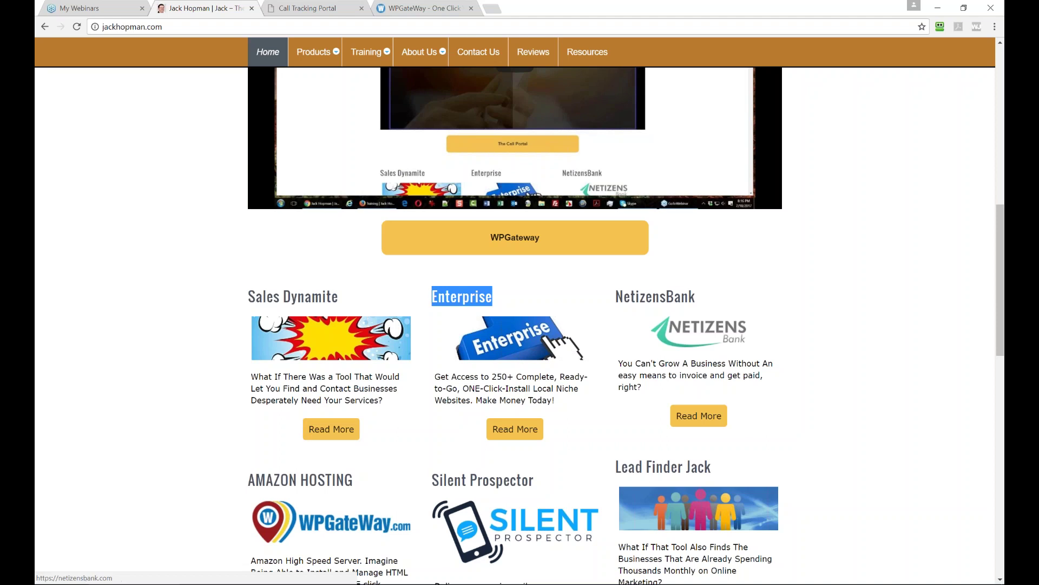
drag(616, 297, 697, 296)
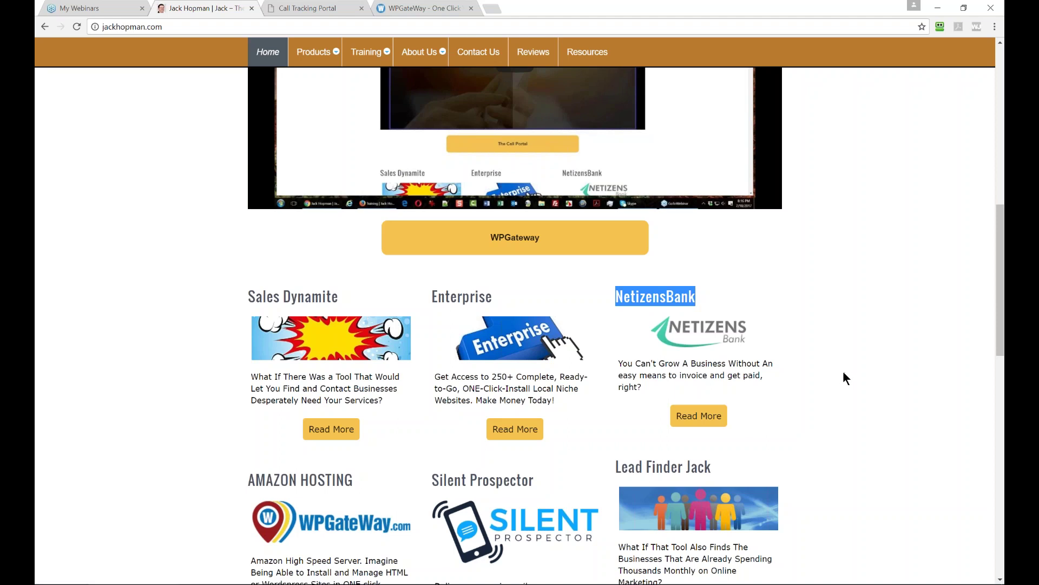
scroll(839, 379, down, 3)
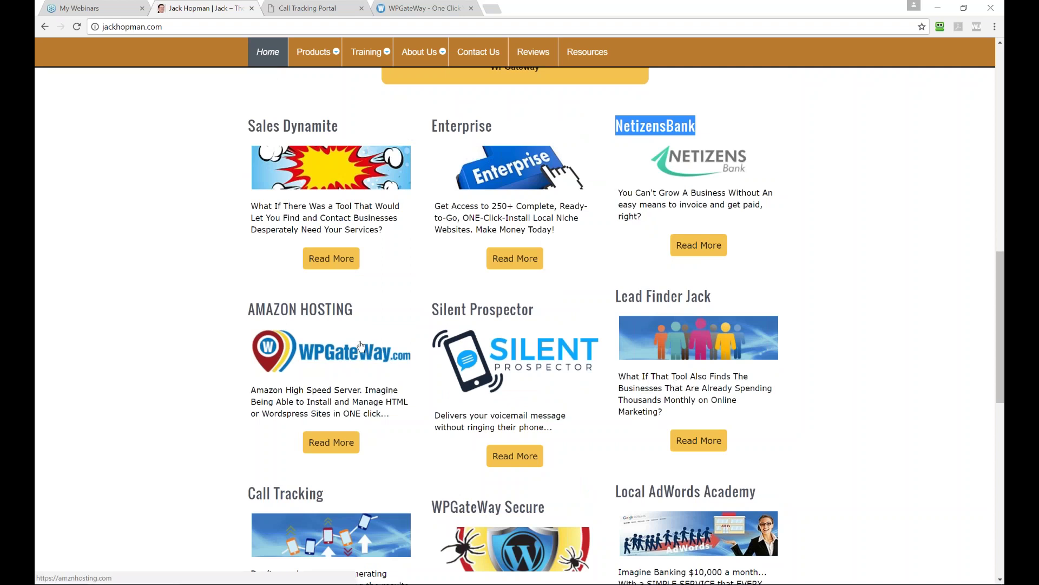
Highlight AMAZON HOSTING, point out Silent Prospector and WPGateWay Secure further down.
drag(233, 314, 355, 312)
drag(434, 317, 436, 320)
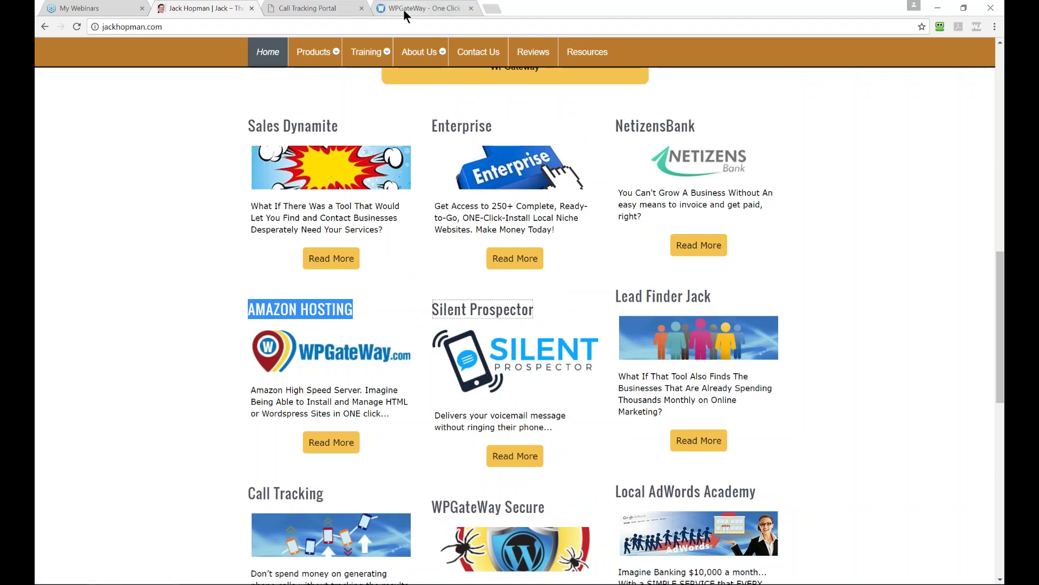
mouse_move(366, 52)
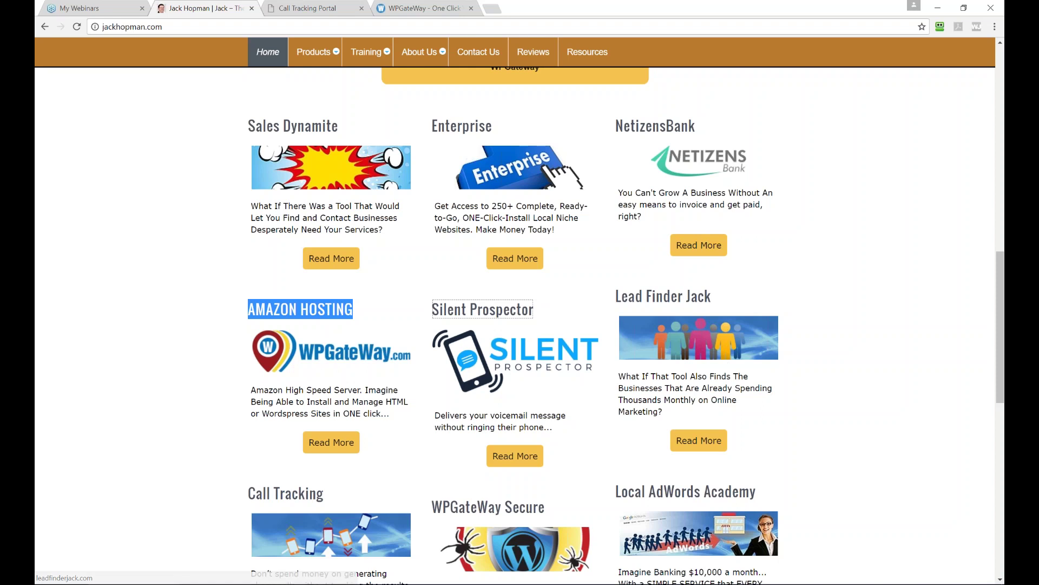
scroll(766, 378, down, 2)
scroll(766, 378, down, 2)
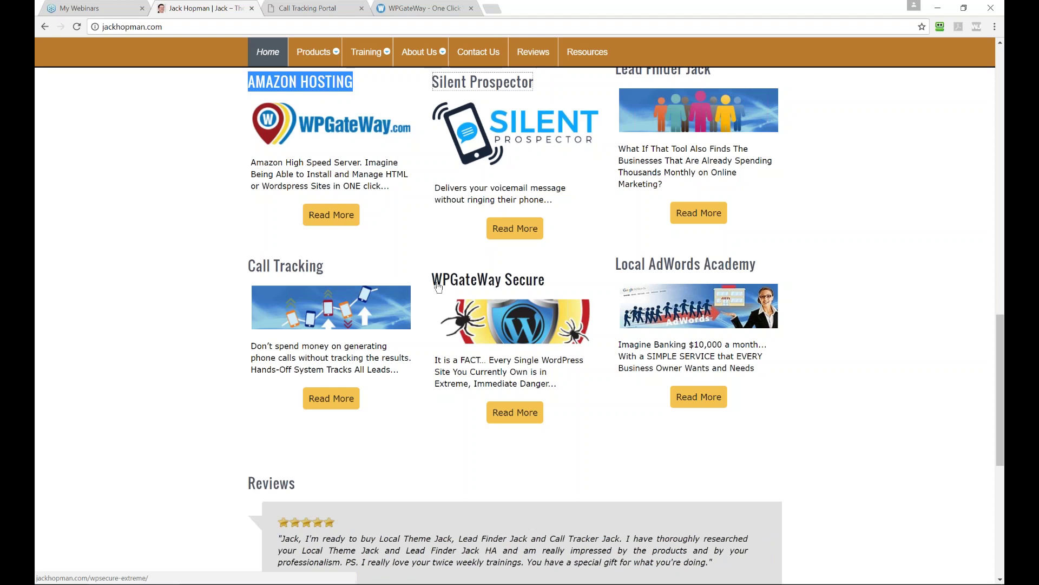
drag(439, 287, 573, 286)
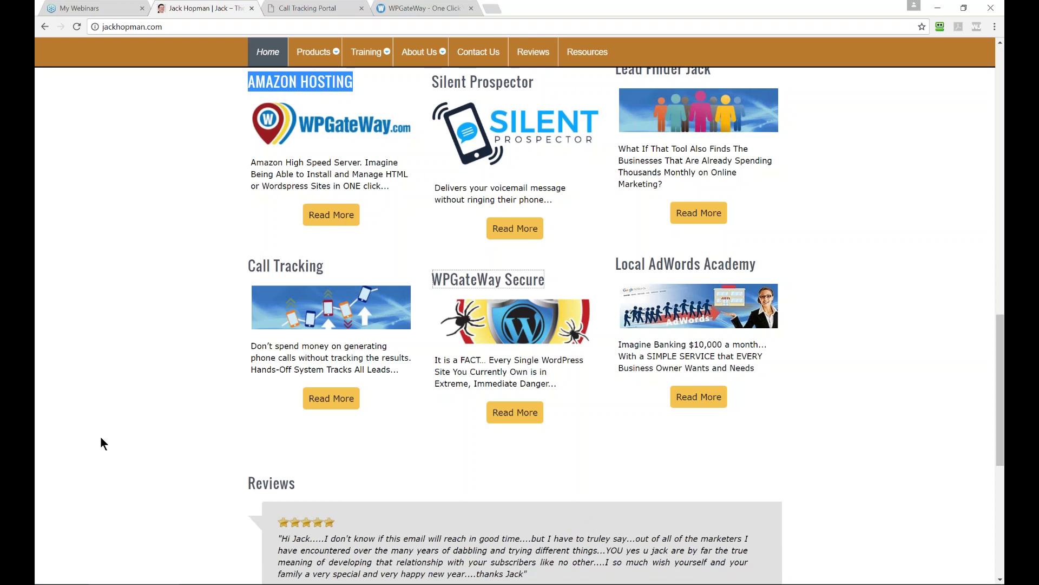
scroll(582, 327, down, 1)
scroll(583, 332, up, 2)
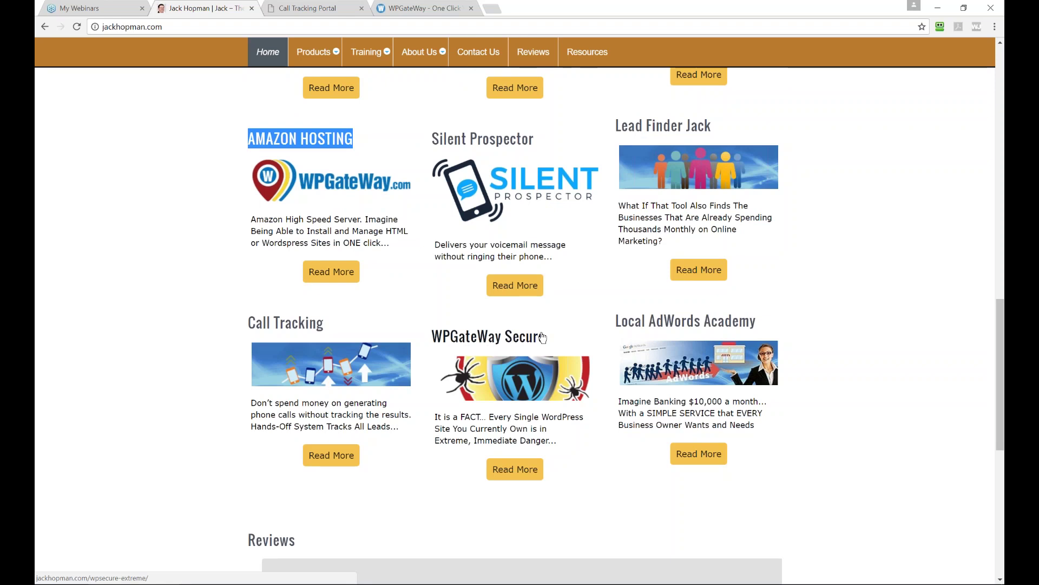
Open the salesdynamitejack.com sales page and scroll down to the Easy To Use Online Dashboard section.
click(542, 337)
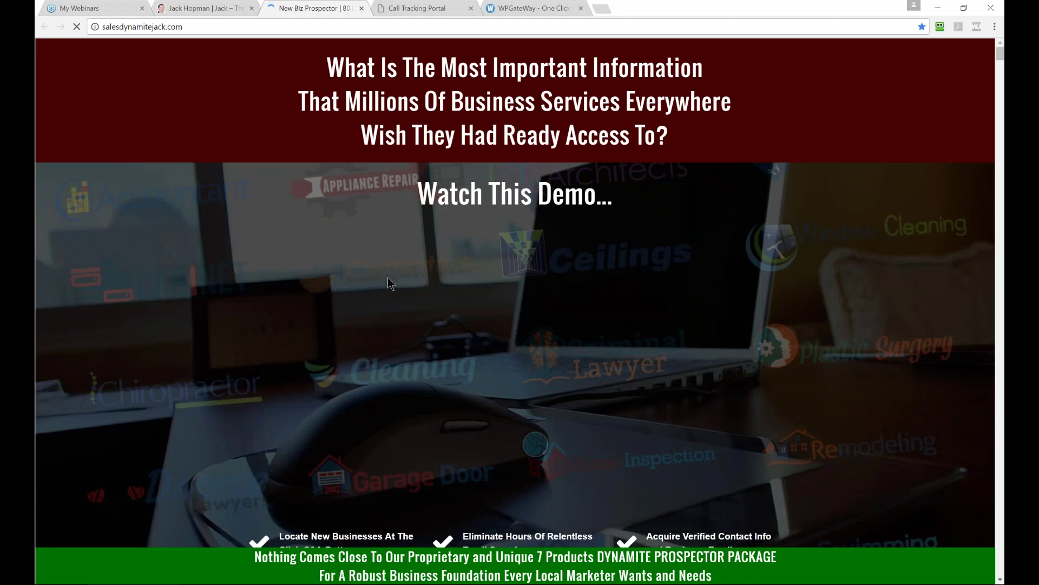
scroll(387, 277, down, 10)
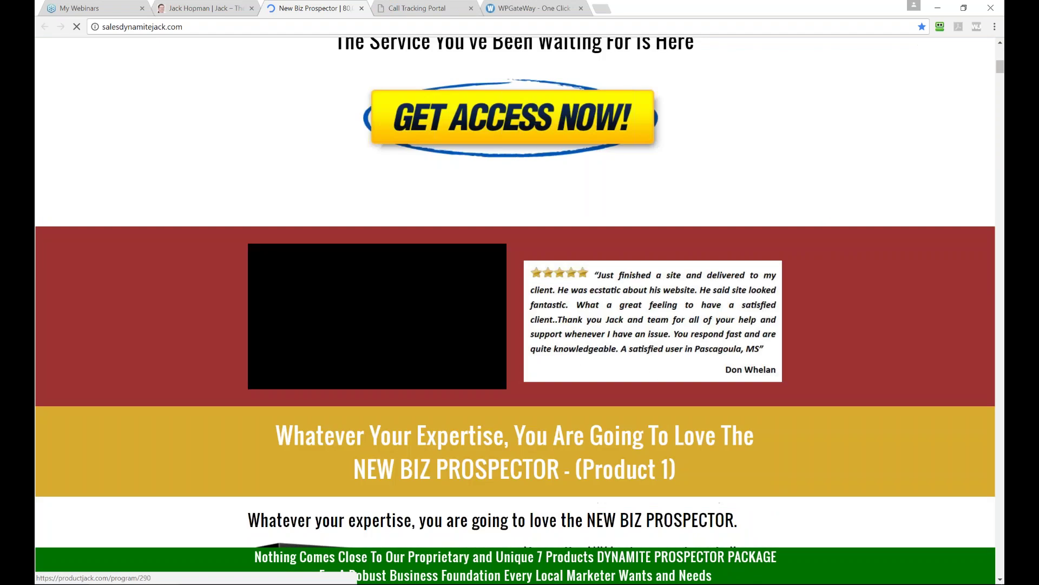
scroll(379, 279, down, 14)
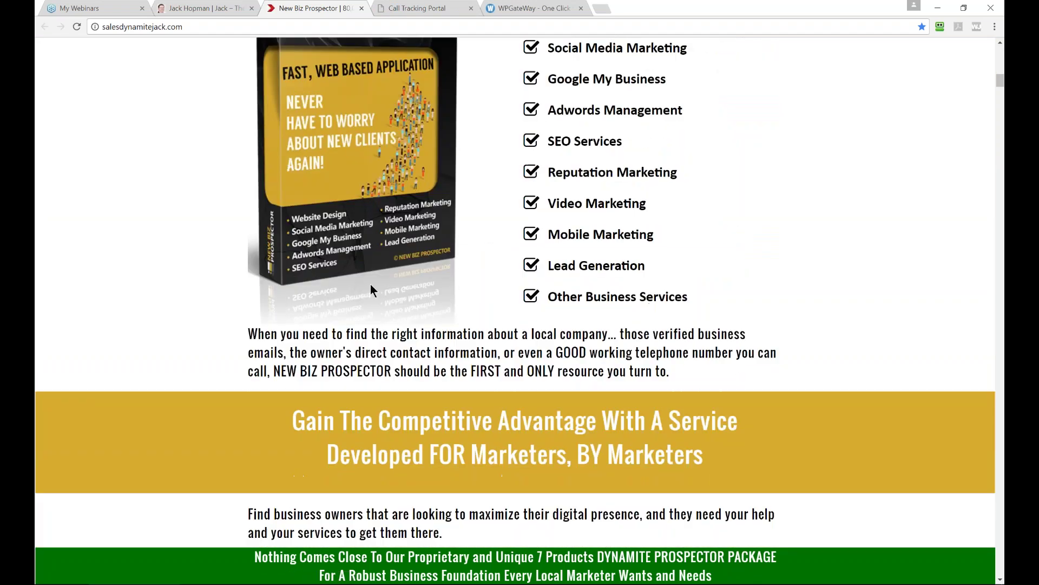
scroll(371, 287, down, 8)
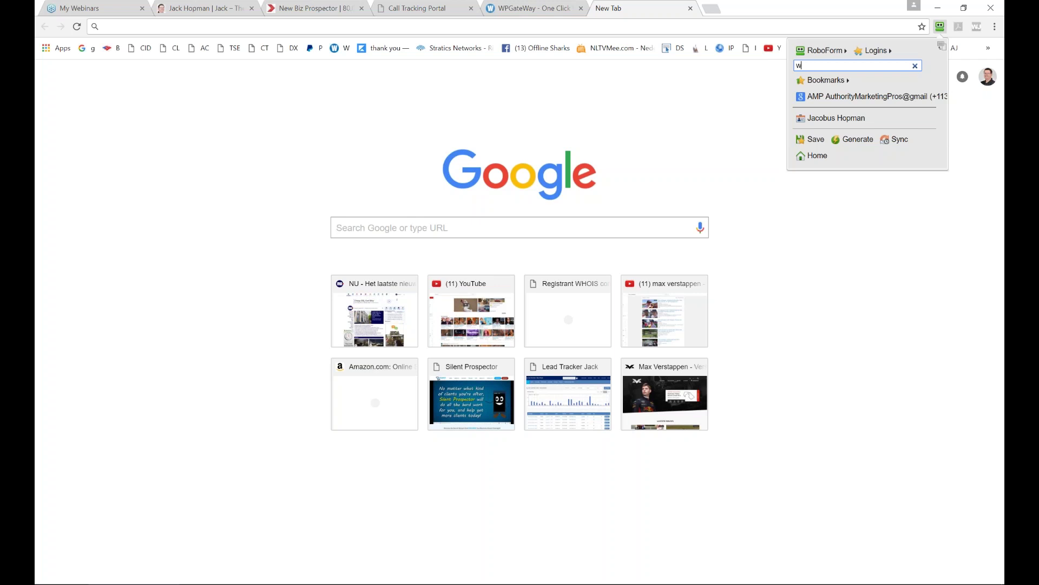
Log in to the members area using the saved 'wp local' RoboForm login, then show the MAPS PhD menu.
text(p local)
key(Return)
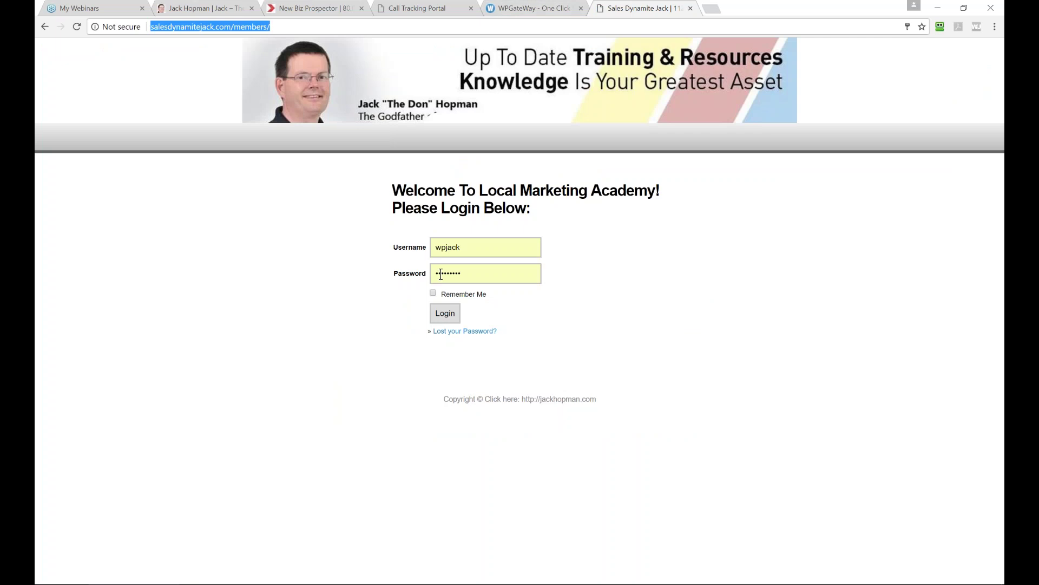
click(445, 313)
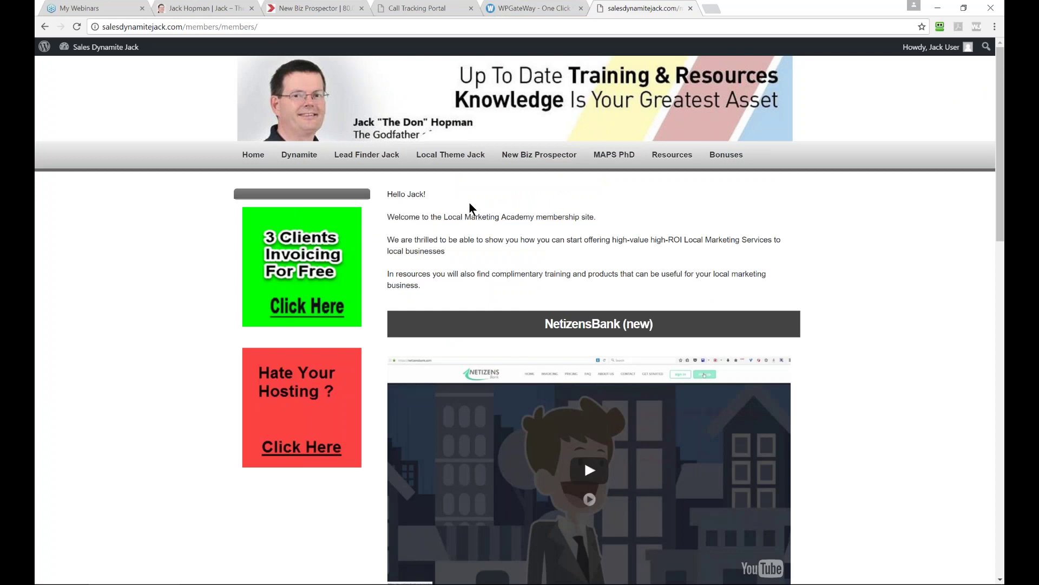
mouse_move(602, 164)
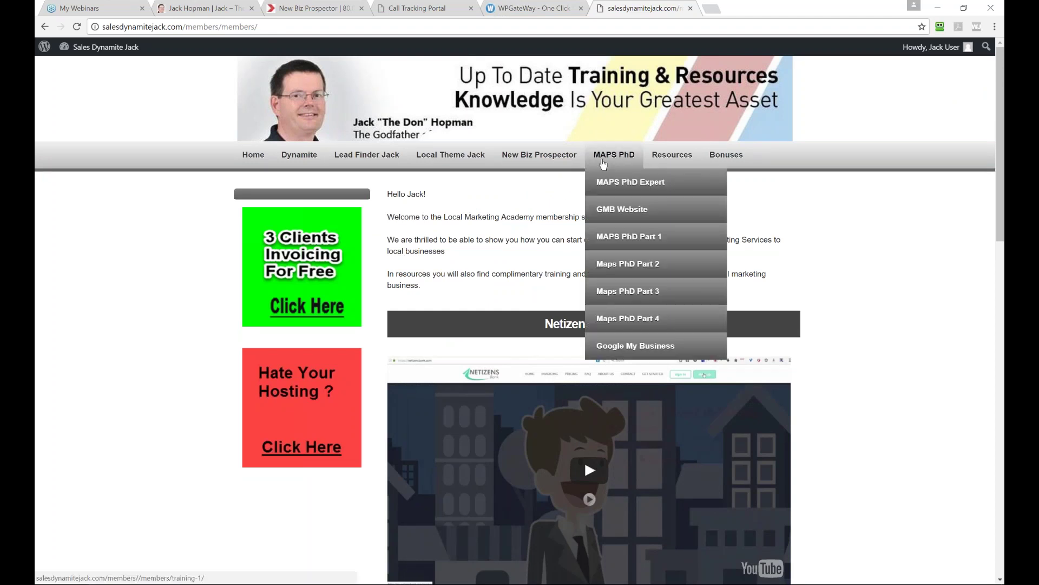